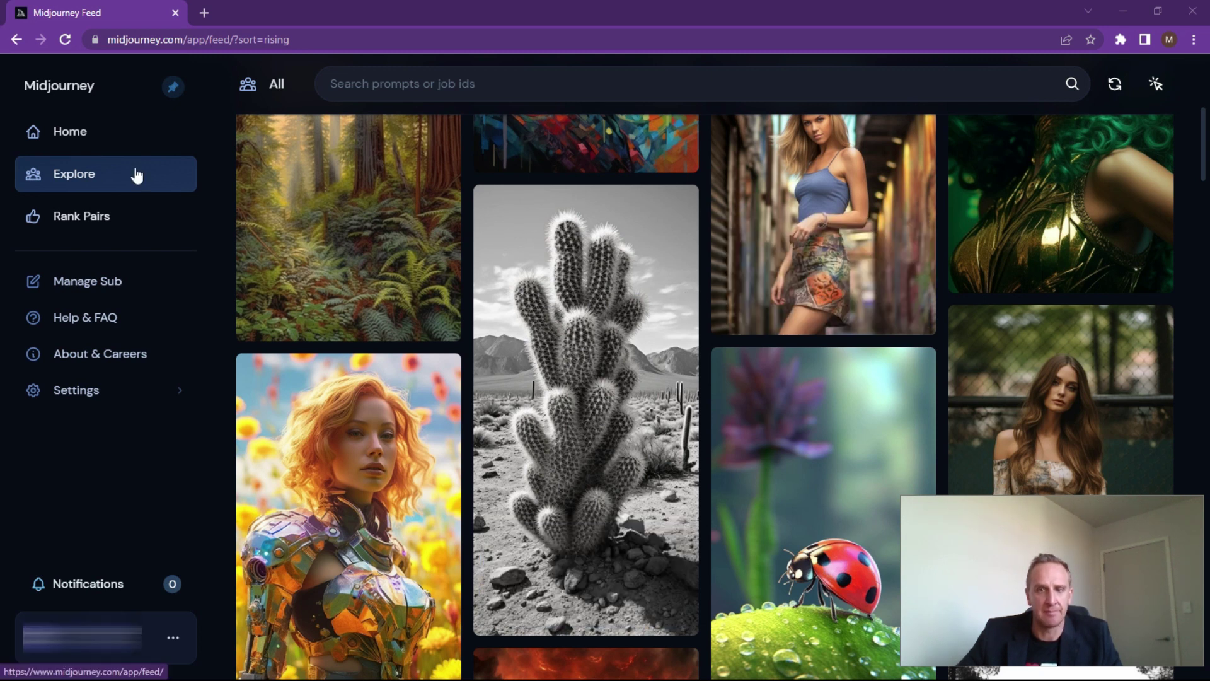
- Scroll through Midjourney's Explore feed, then open the '...' account menu at the bottom left
left_click(154, 361)
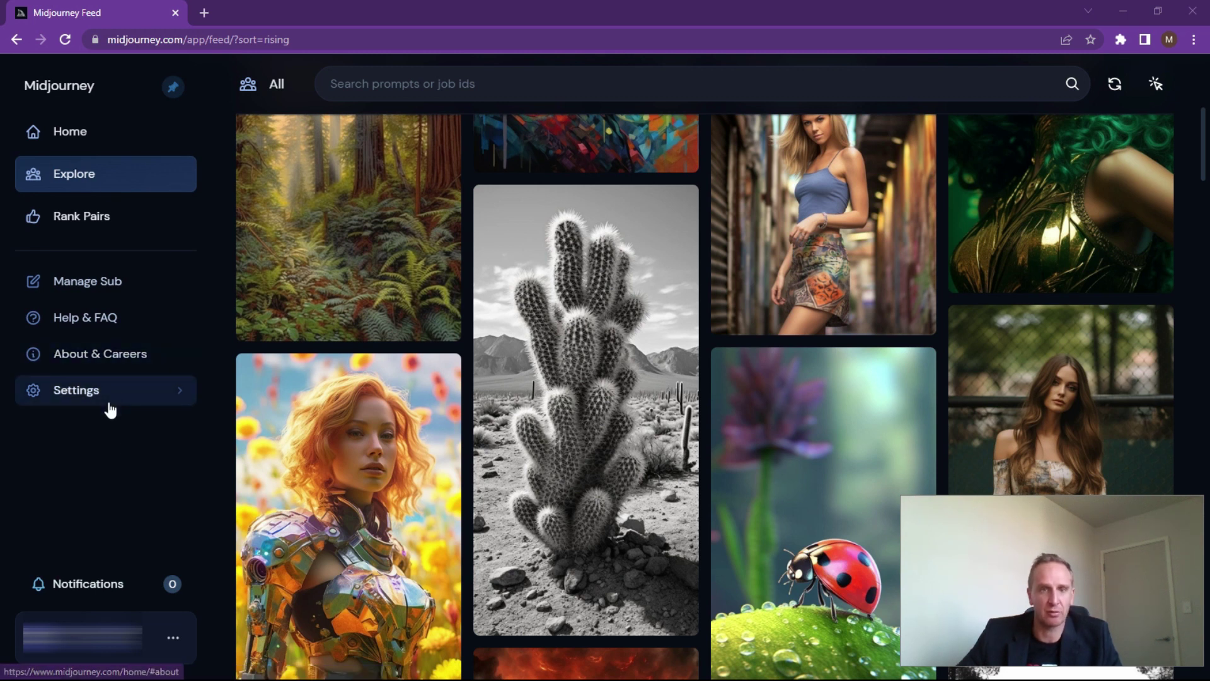
scroll(542, 304, "down", 5)
scroll(541, 306, "down", 5)
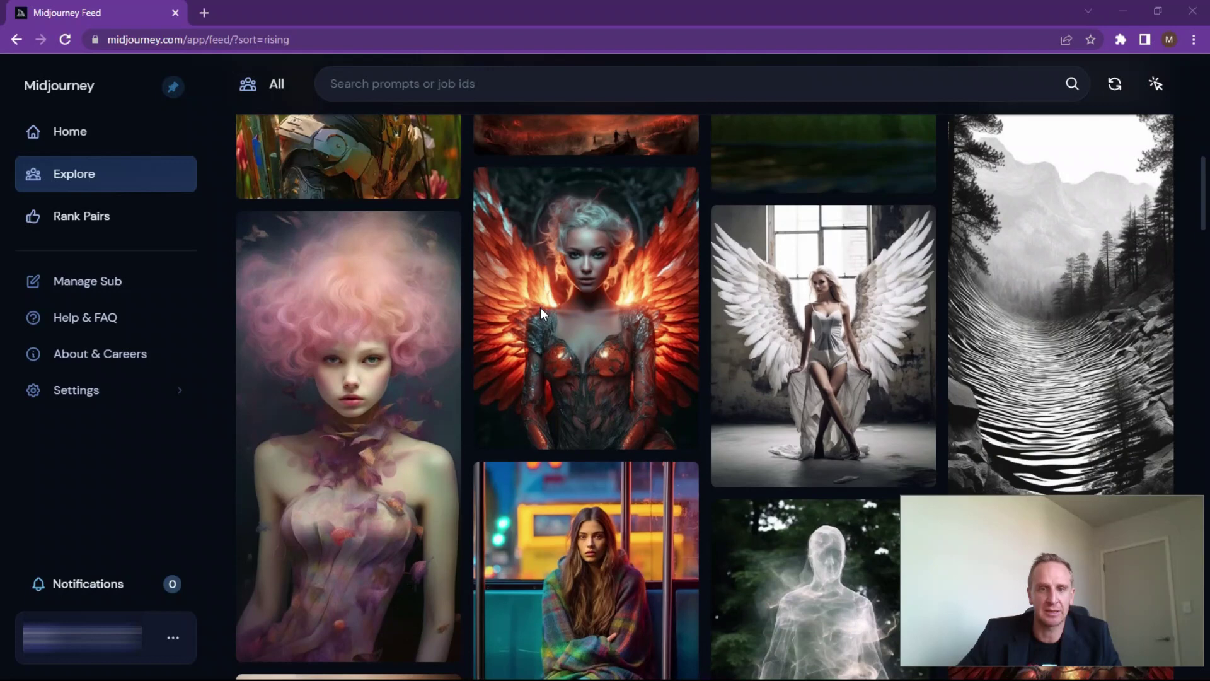
scroll(539, 309, "down", 10)
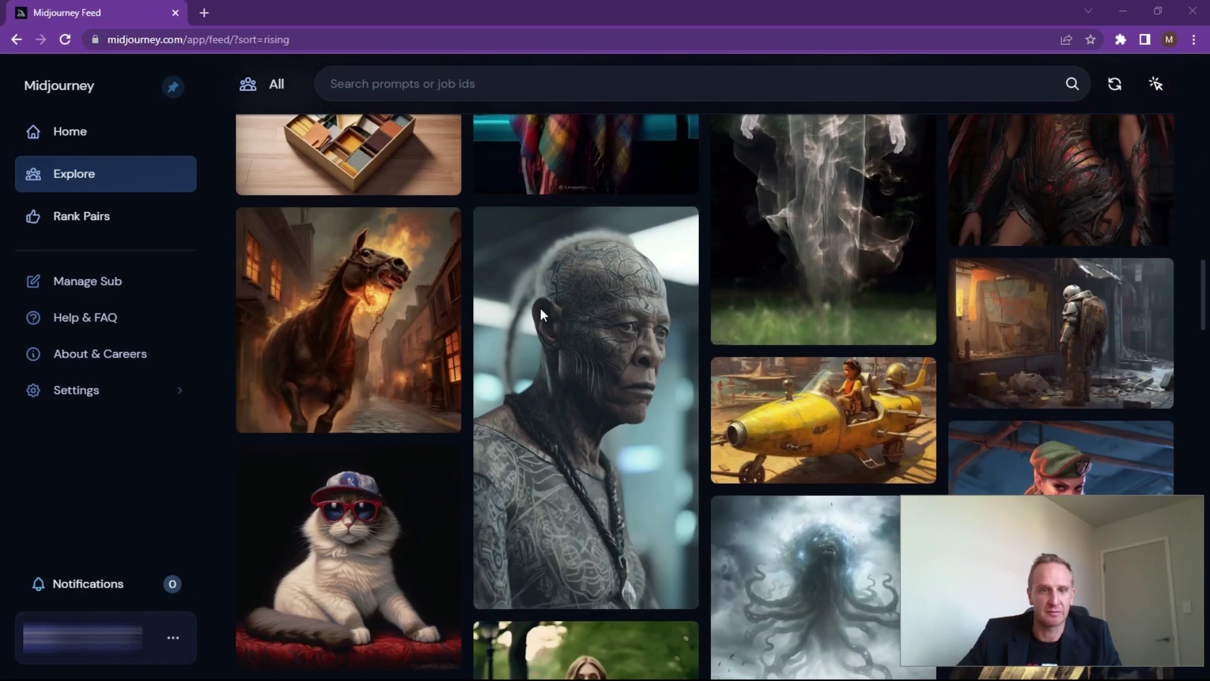
scroll(539, 308, "up", 3)
scroll(539, 308, "down", 9)
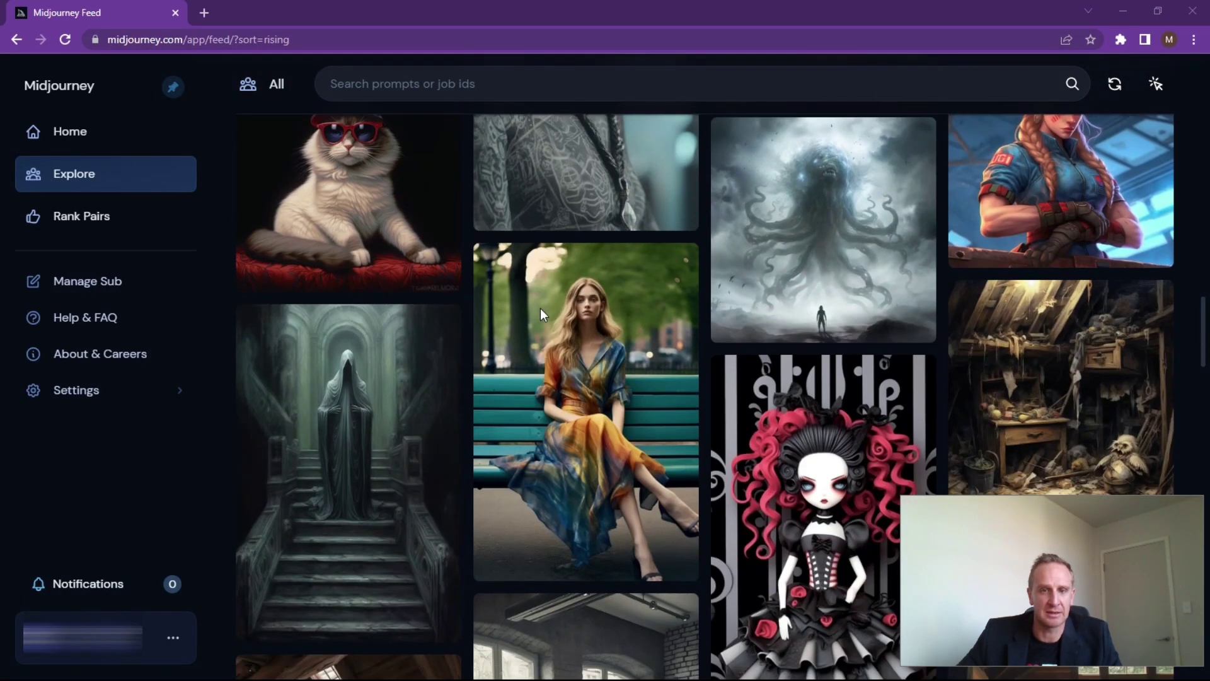
mouse_move(545, 310)
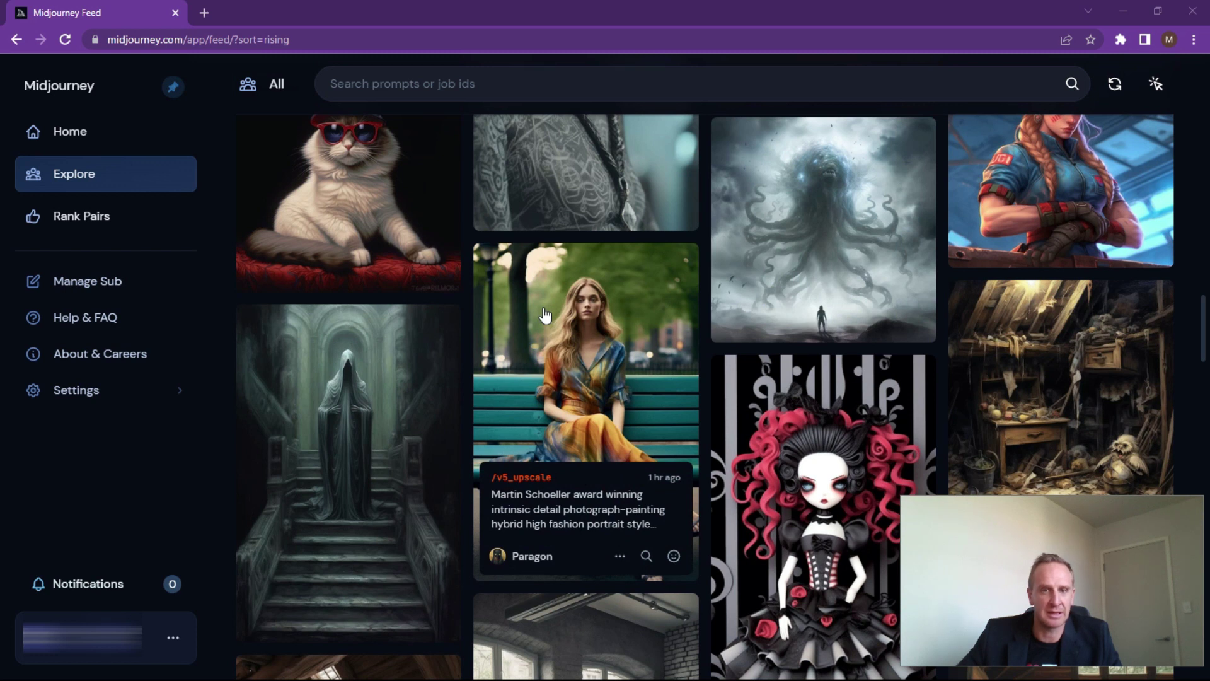
mouse_move(420, 333)
scroll(428, 324, "down", 10)
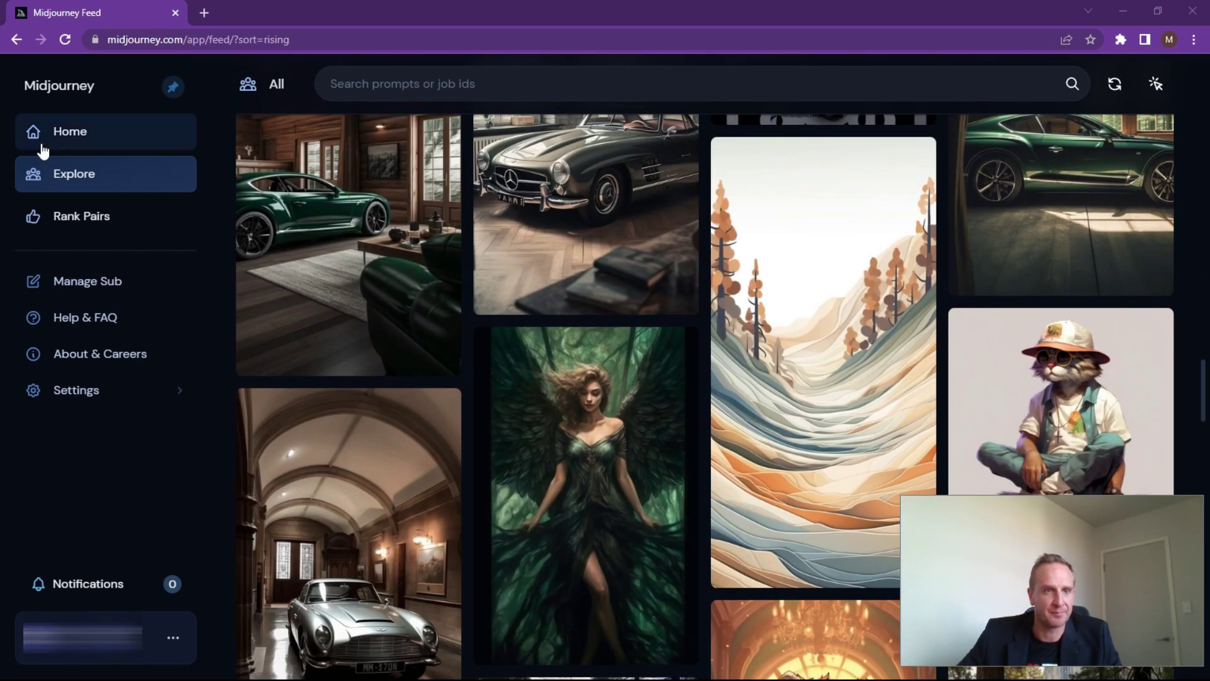
left_click(172, 638)
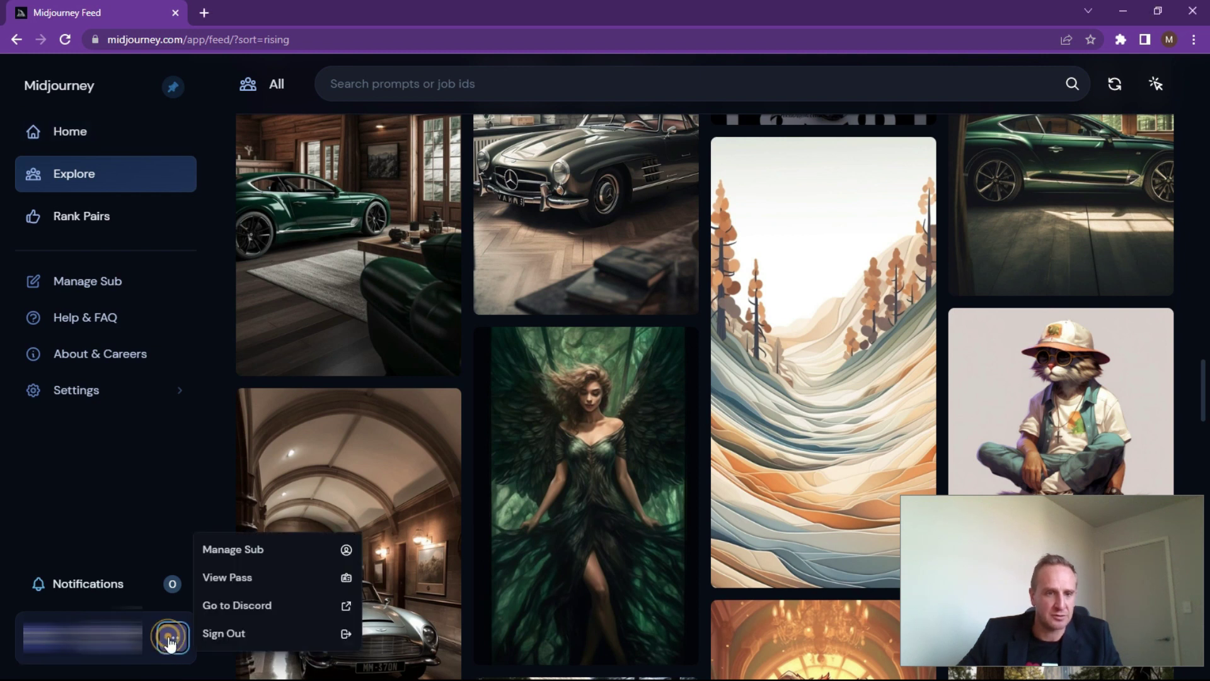
- Go to Discord's Midjourney #newbies-18 channel, scroll through the bot's image grids, and focus the message box
left_click(262, 606)
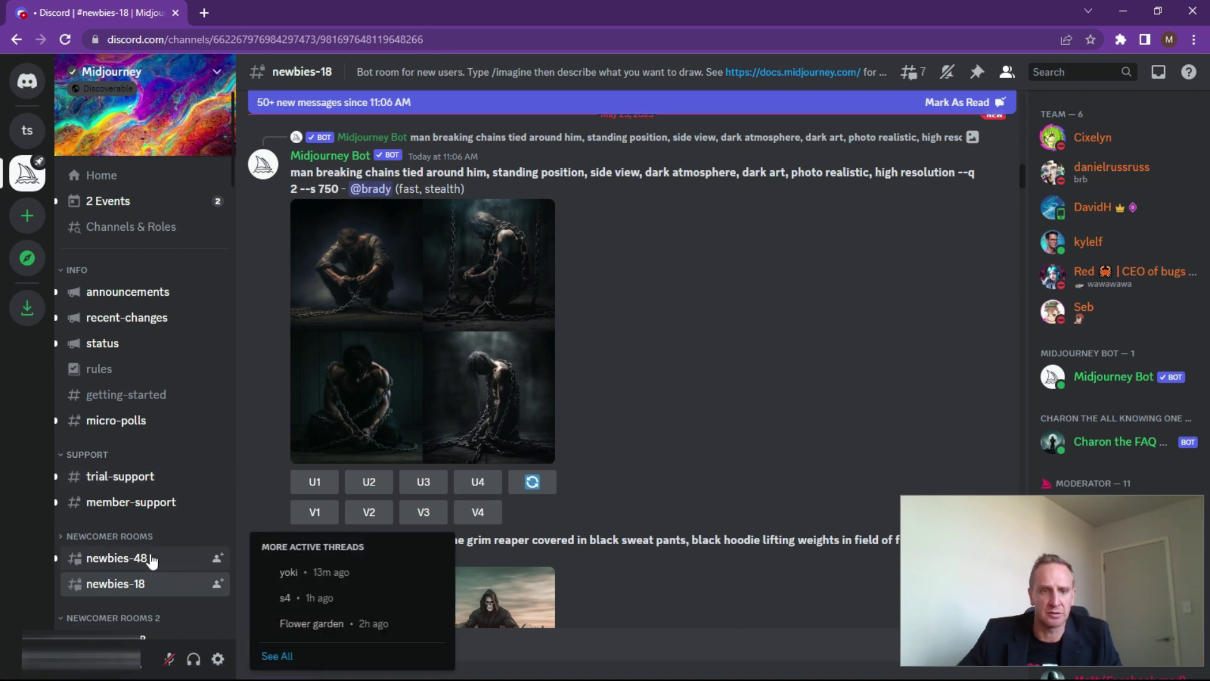
mouse_move(137, 571)
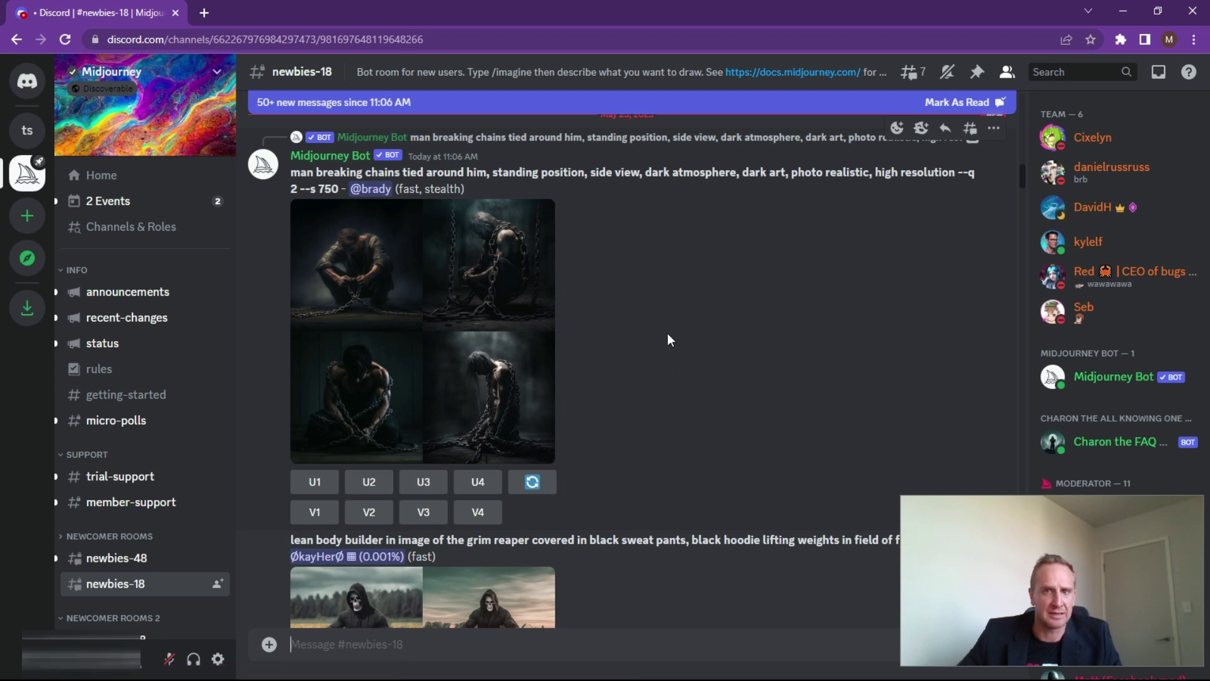
scroll(672, 317, "down", 10)
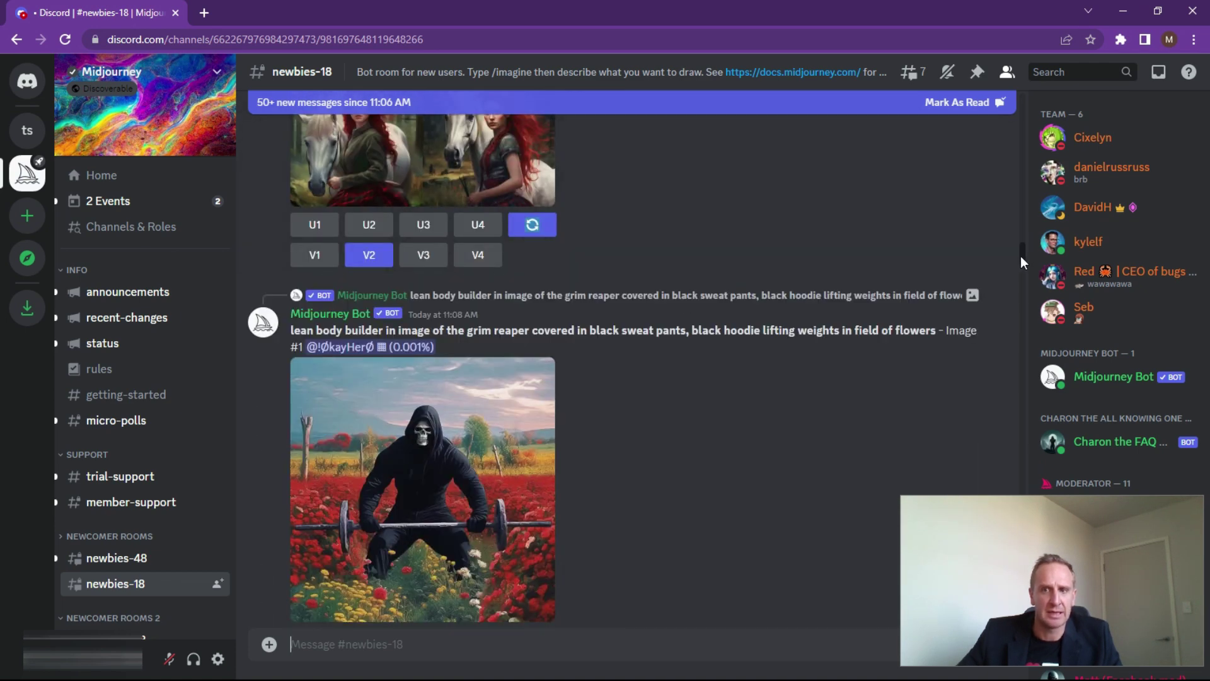
left_click_drag(1020, 256, 917, 619)
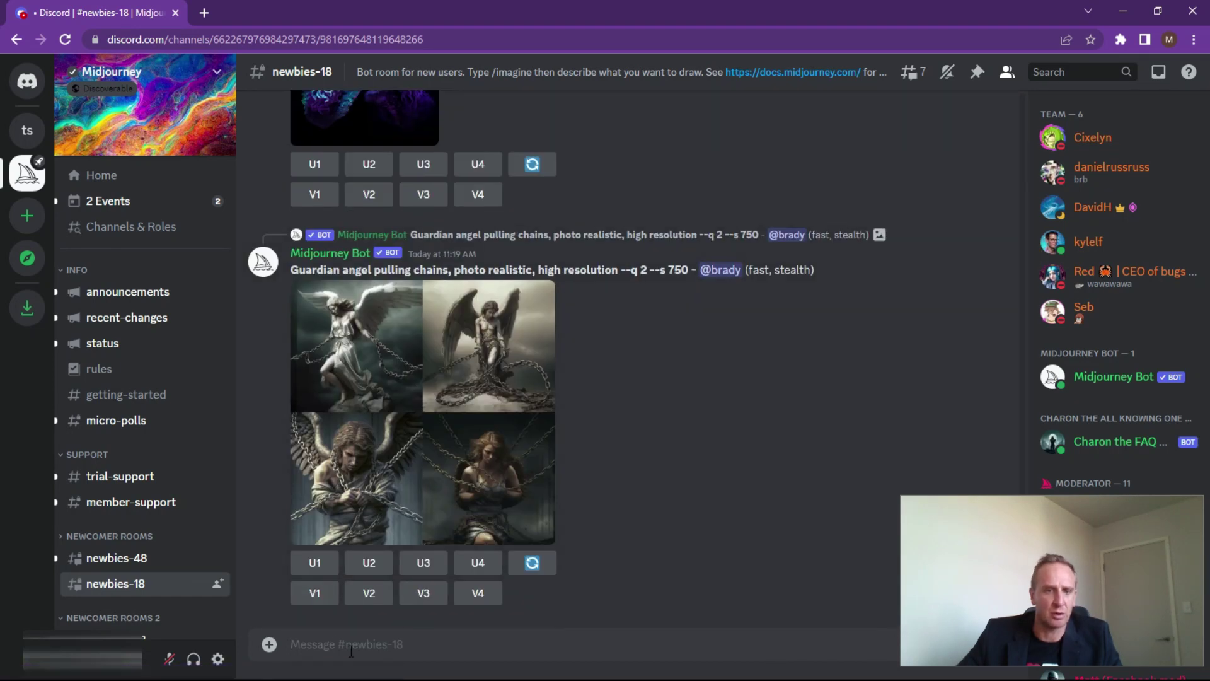
left_click(323, 646)
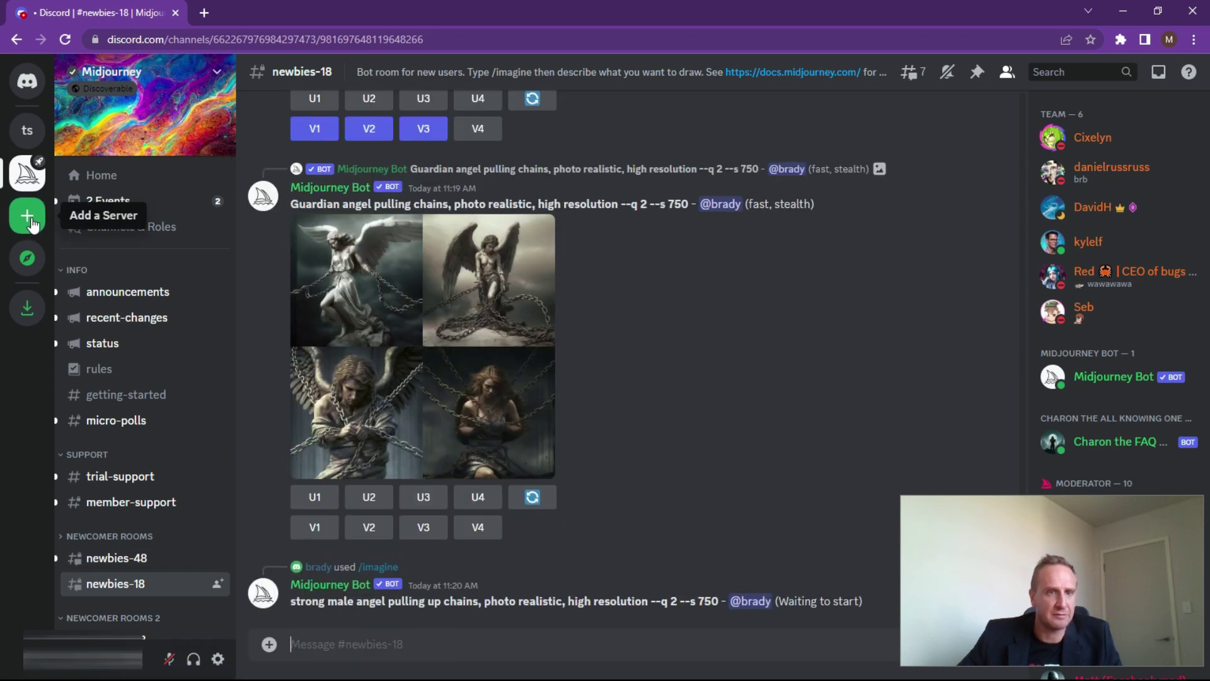
- Create a new server from scratch for me and my friends and start renaming it 'My MidJourney'
left_click(28, 217)
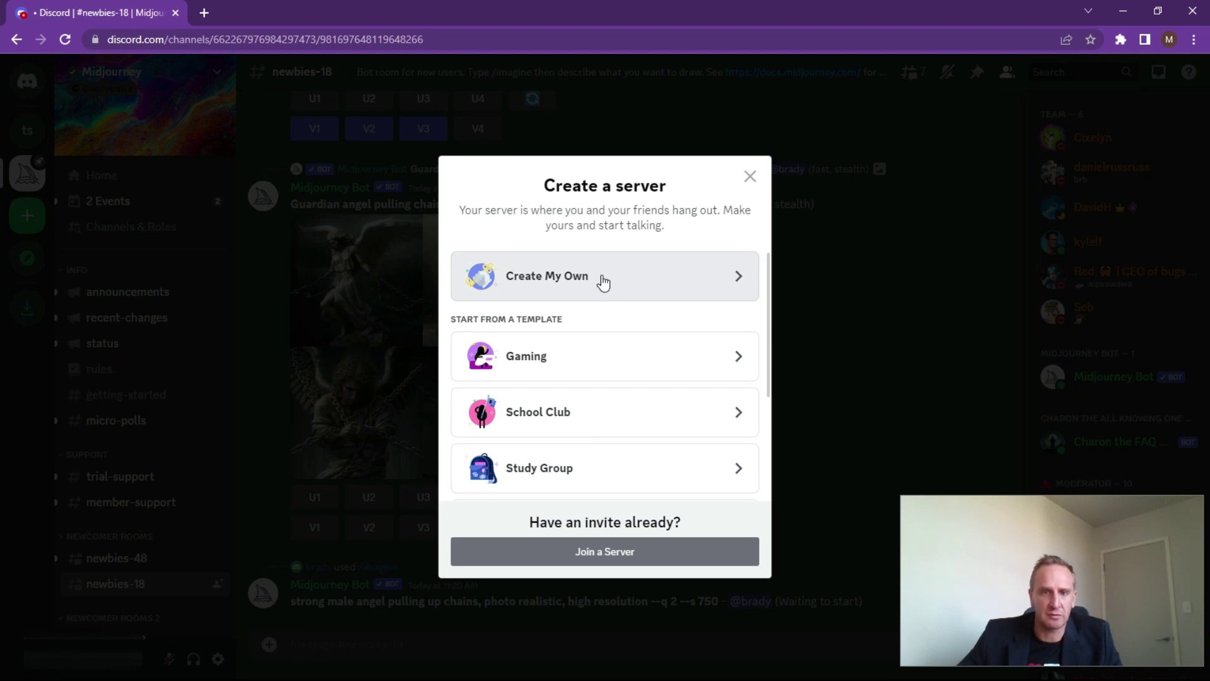
left_click(603, 283)
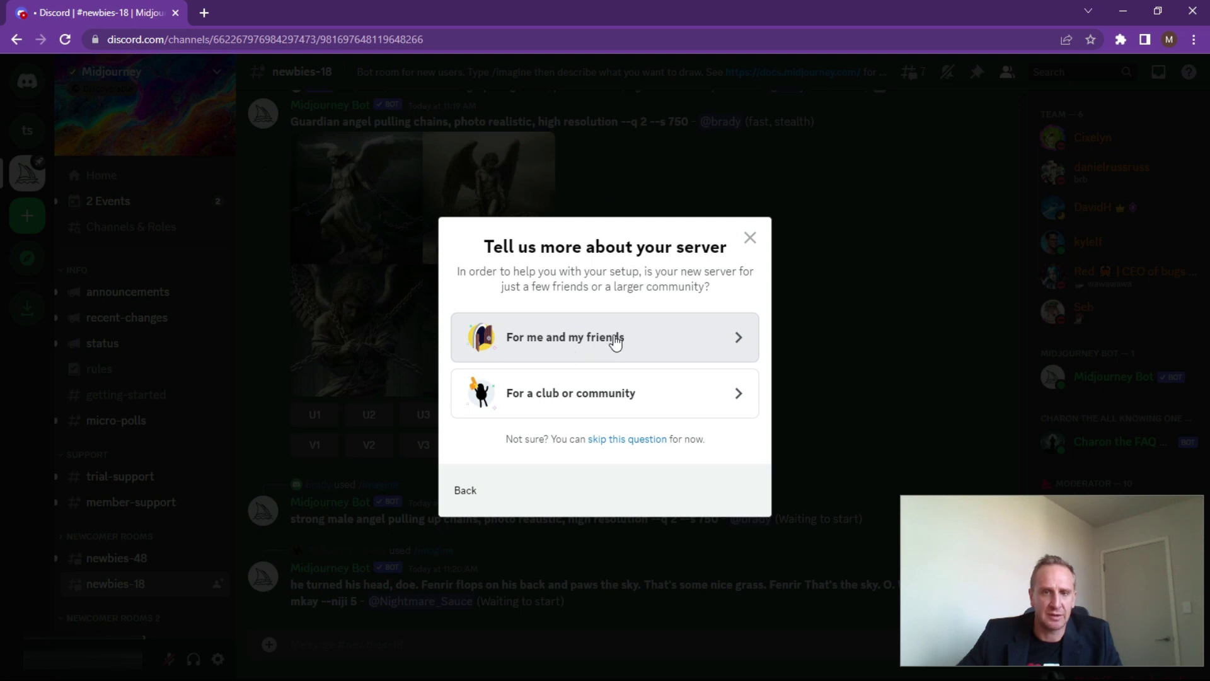
left_click(615, 342)
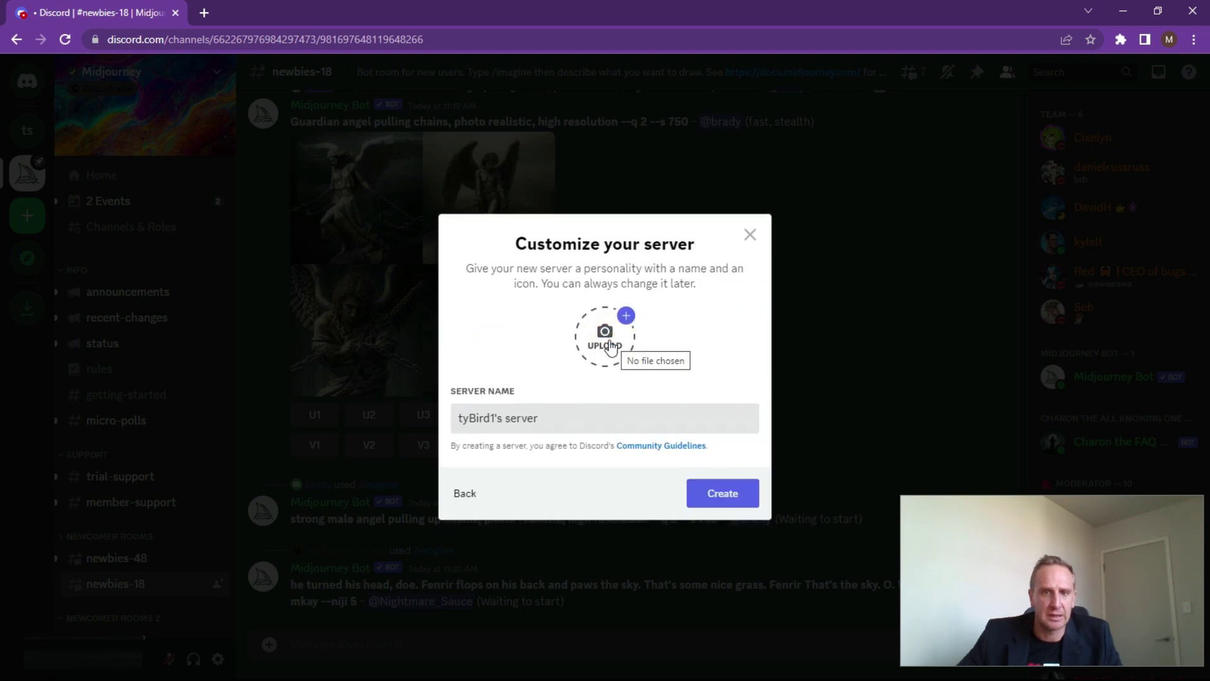
left_click_drag(539, 419, 441, 423)
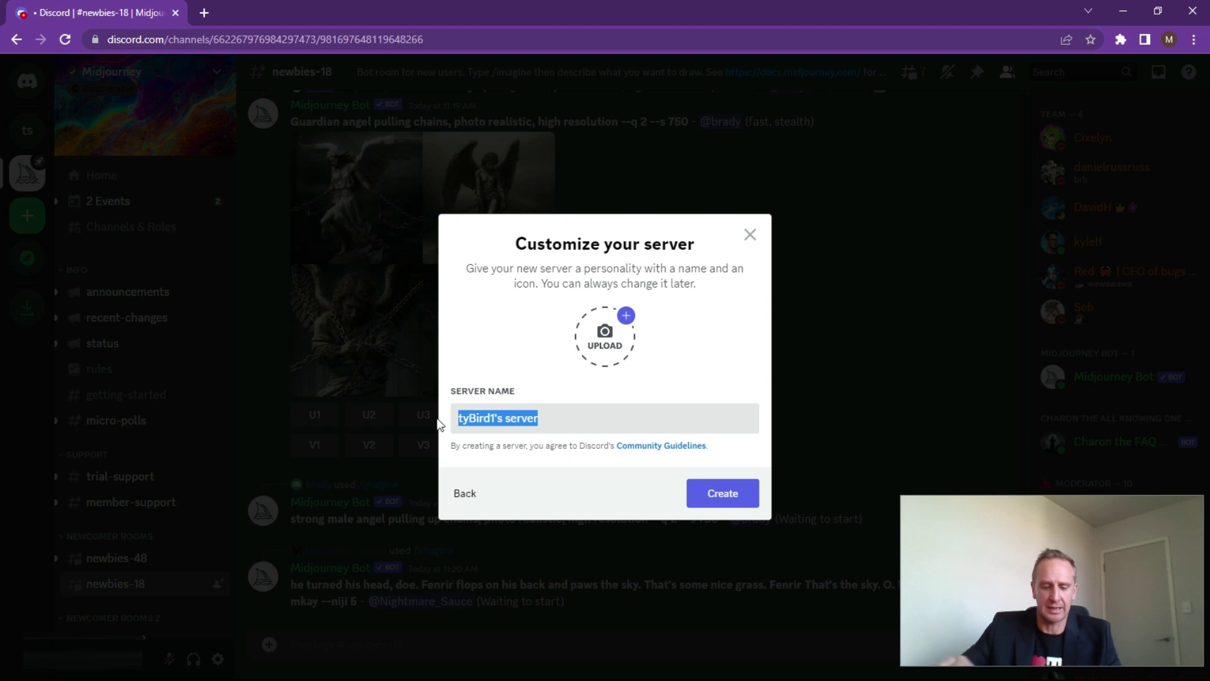
type("My")
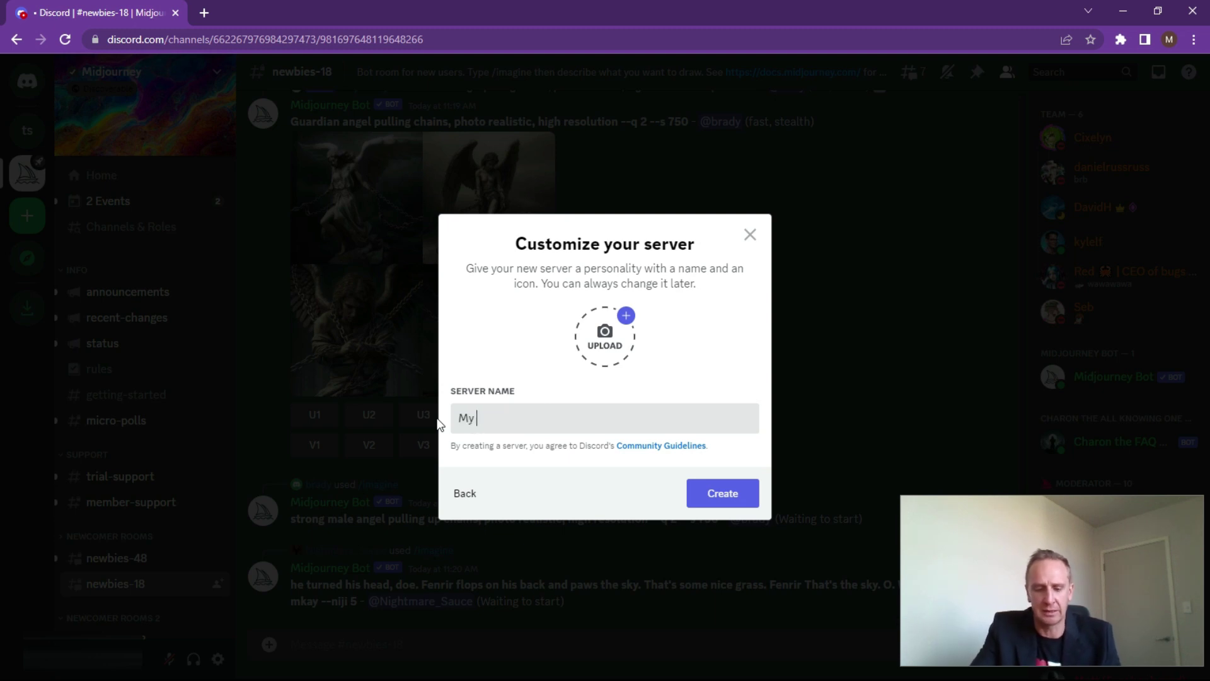
type(" MidJo")
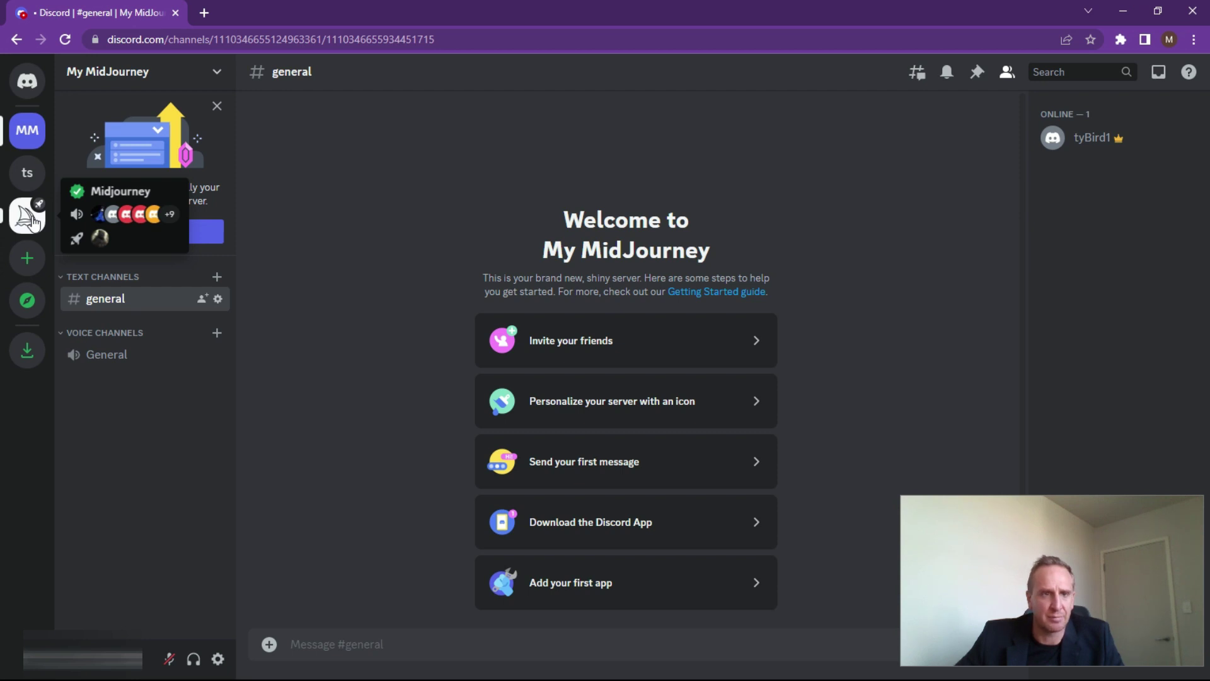
- Return to the Midjourney server's #newbies-18 and view the finished chained-angel grid
left_click(28, 216)
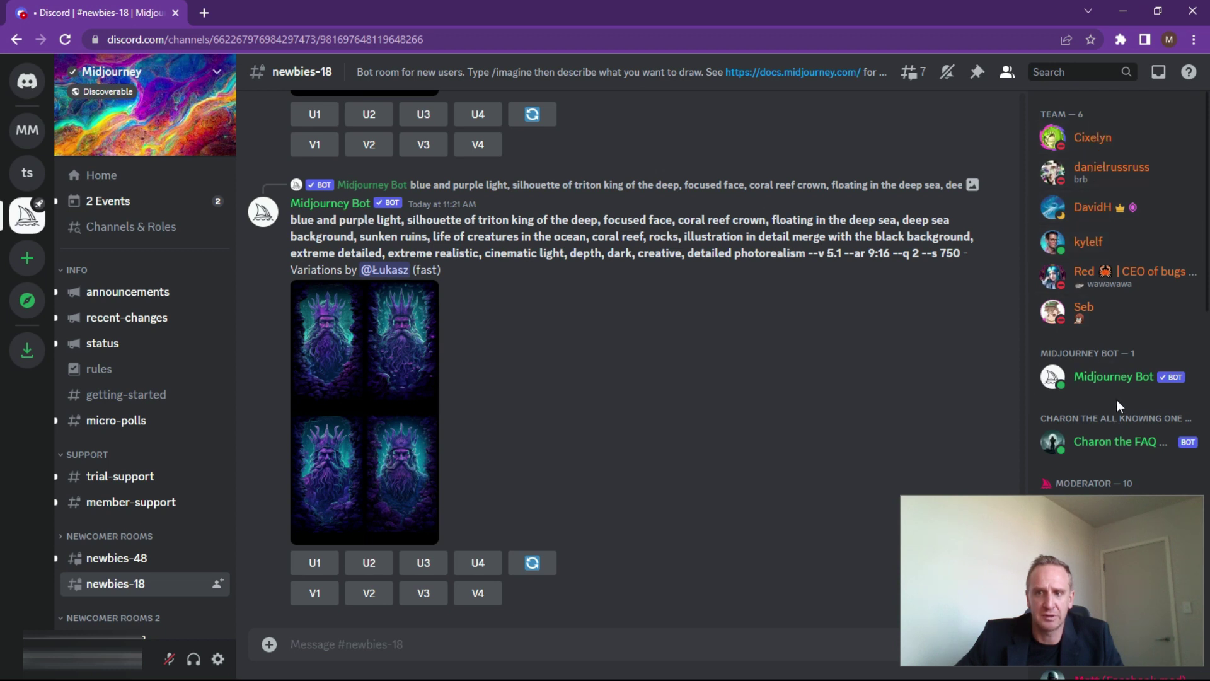
left_click_drag(1102, 501, 920, 467)
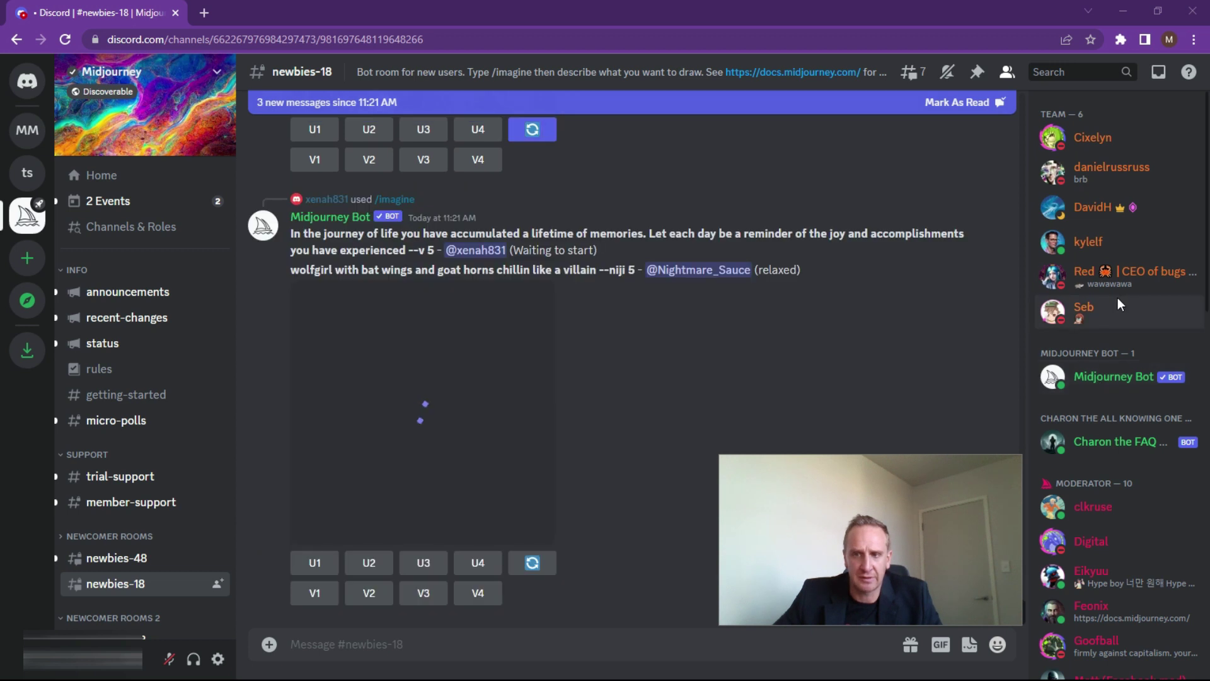
left_click(1104, 381)
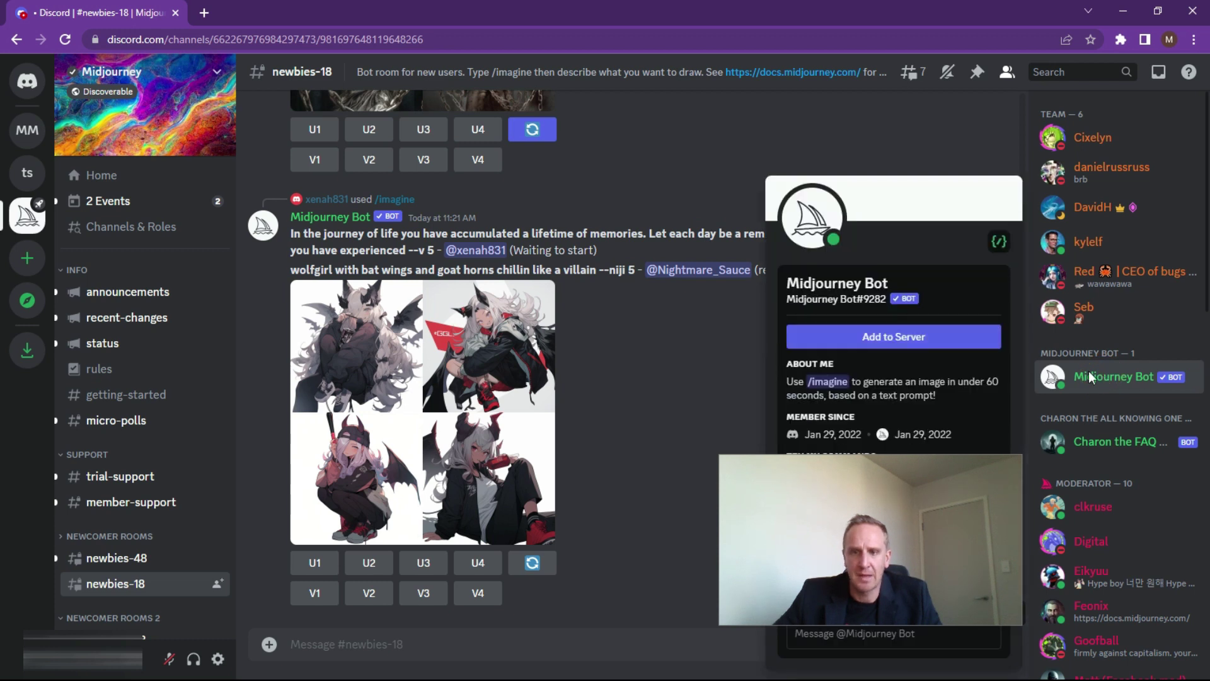
left_click_drag(928, 467, 218, 491)
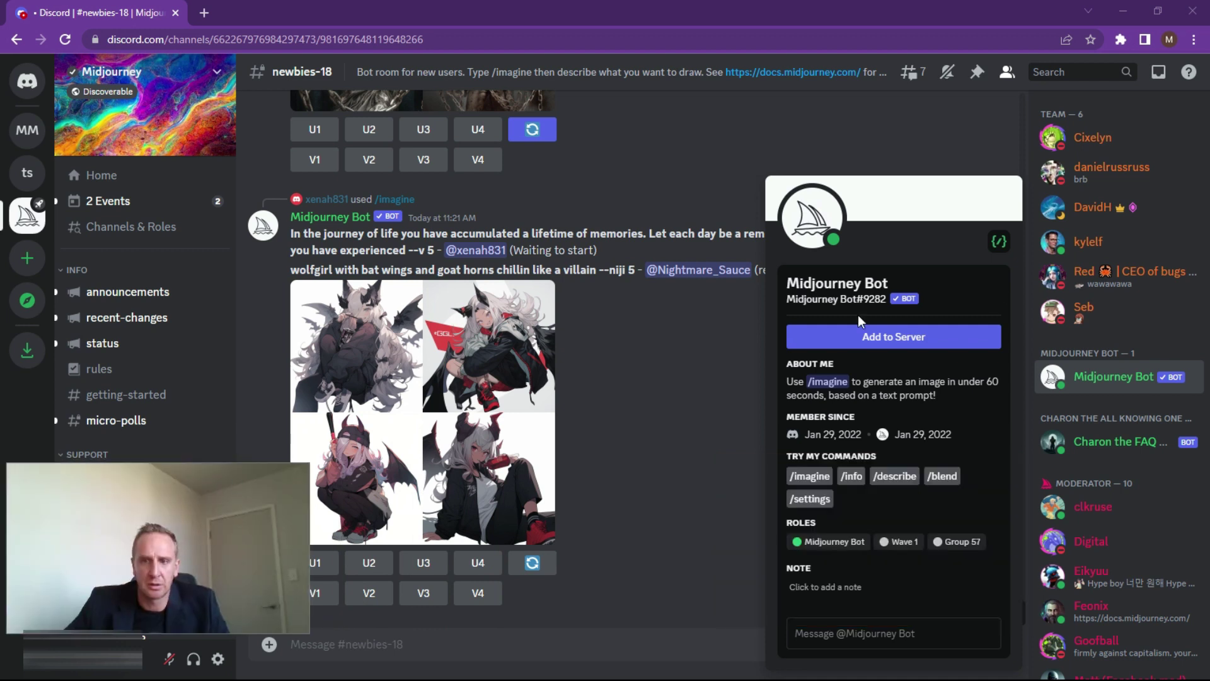
left_click(899, 337)
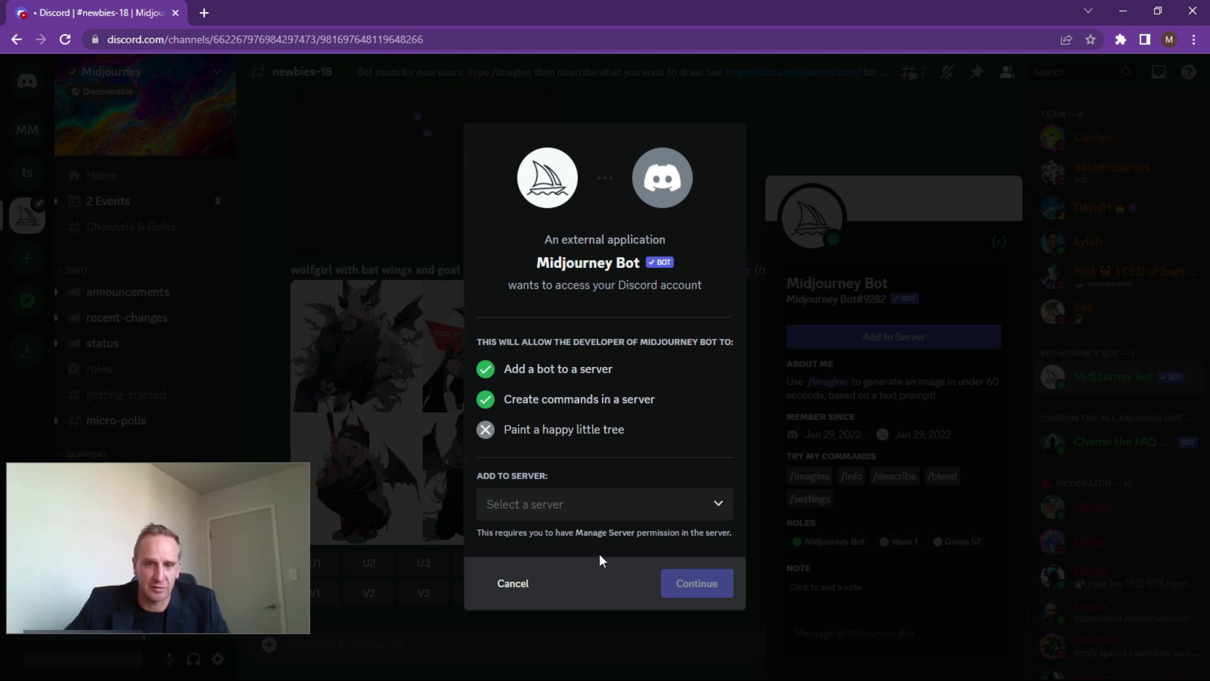
left_click(652, 507)
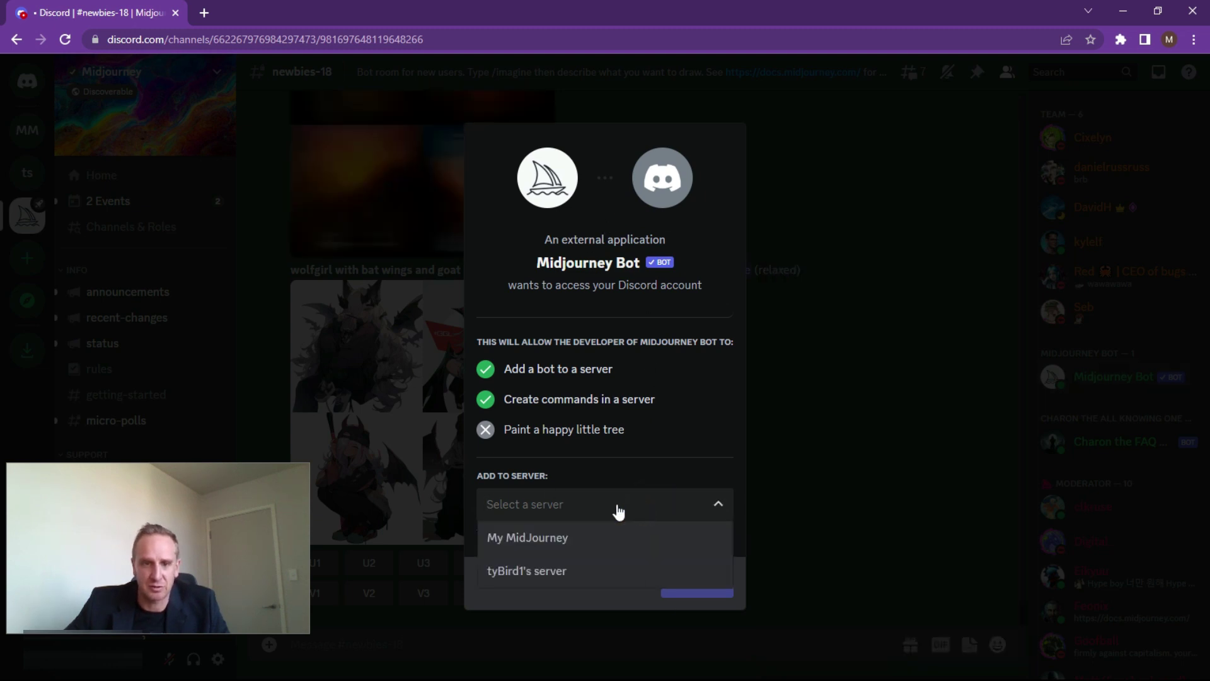
left_click(540, 539)
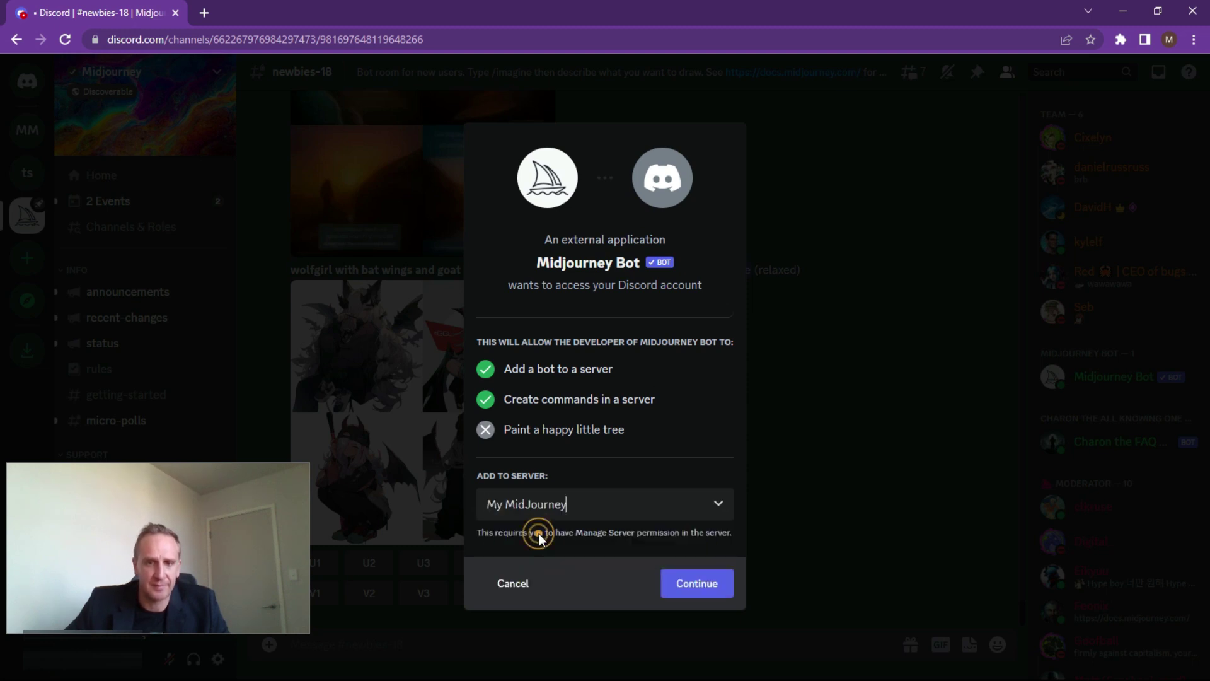
left_click(711, 592)
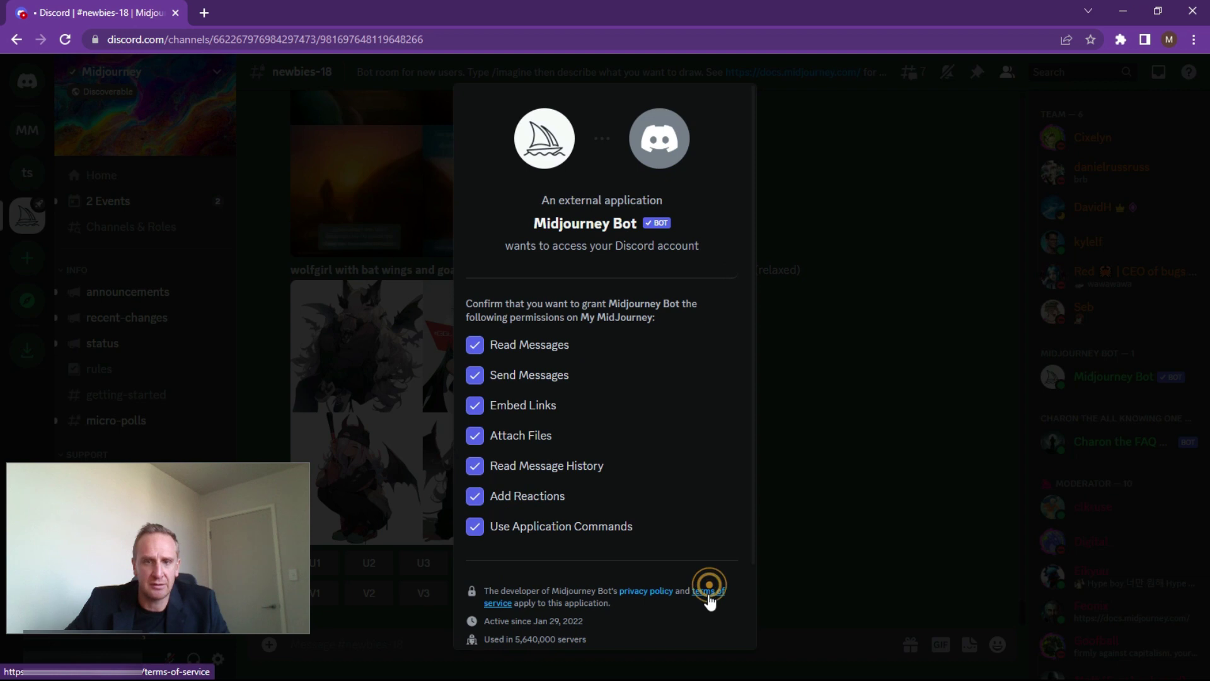
scroll(621, 501, "down", 2)
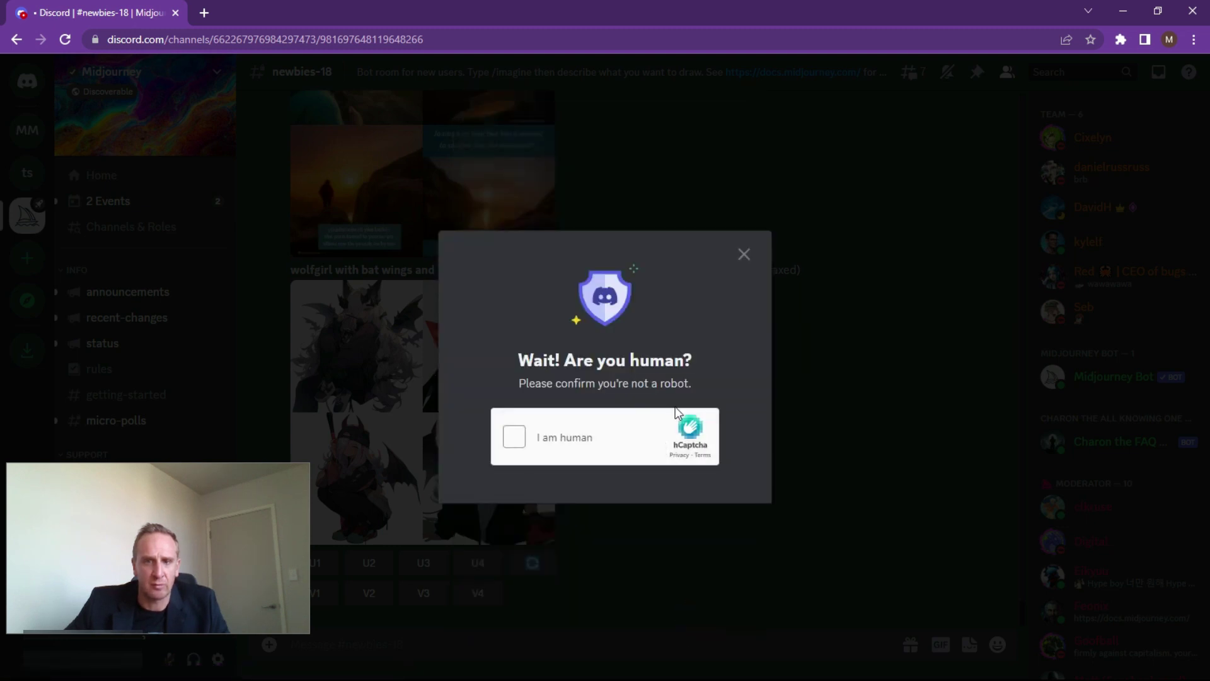
- Pass the hCaptcha 'I am human' check and close the Authorized confirmation
left_click(518, 441)
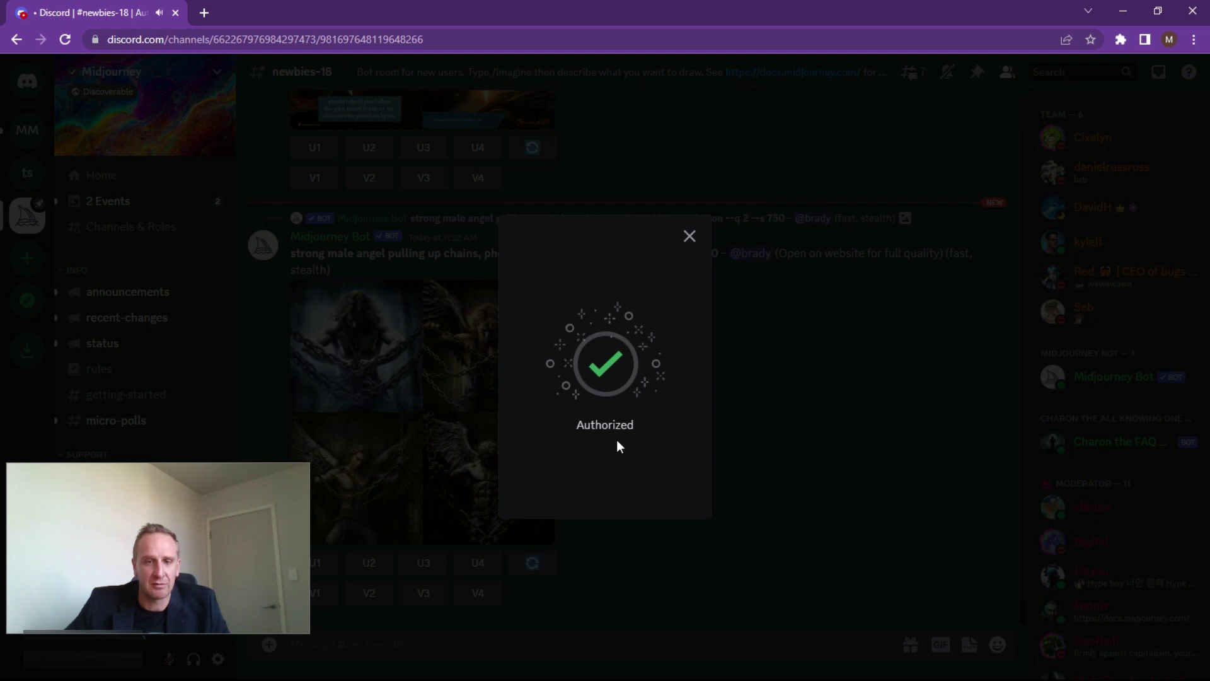
left_click(689, 236)
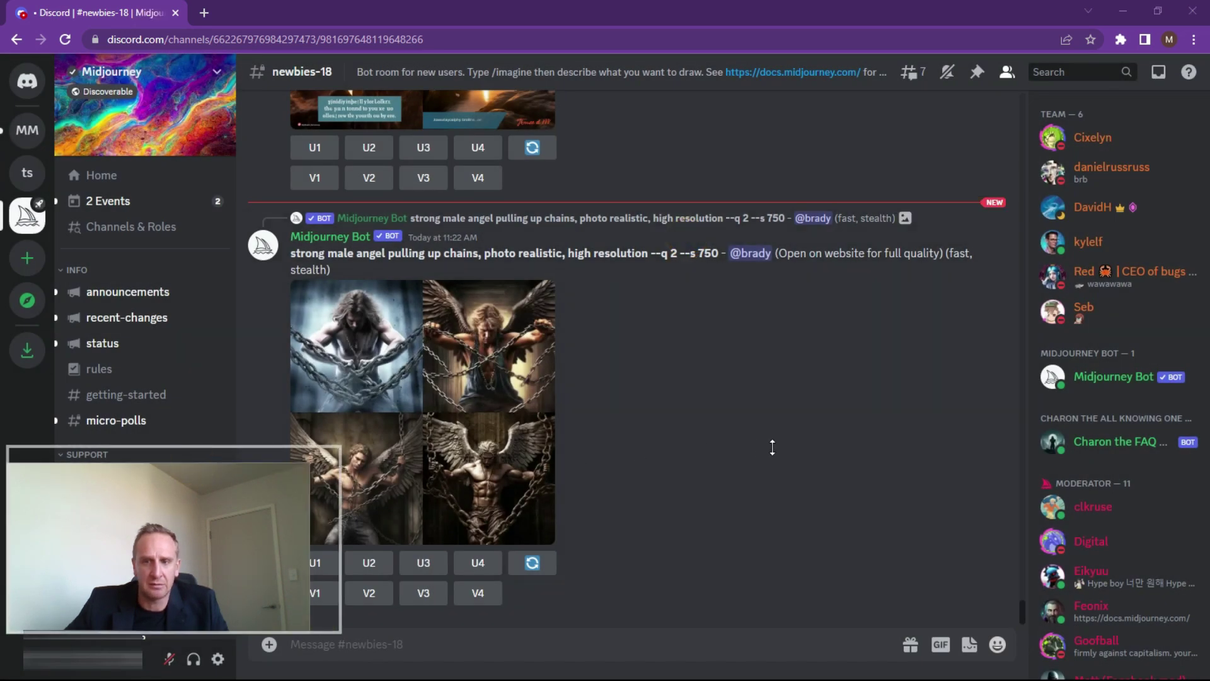
left_click_drag(216, 454, 1032, 423)
left_click_drag(1154, 418, 1101, 446)
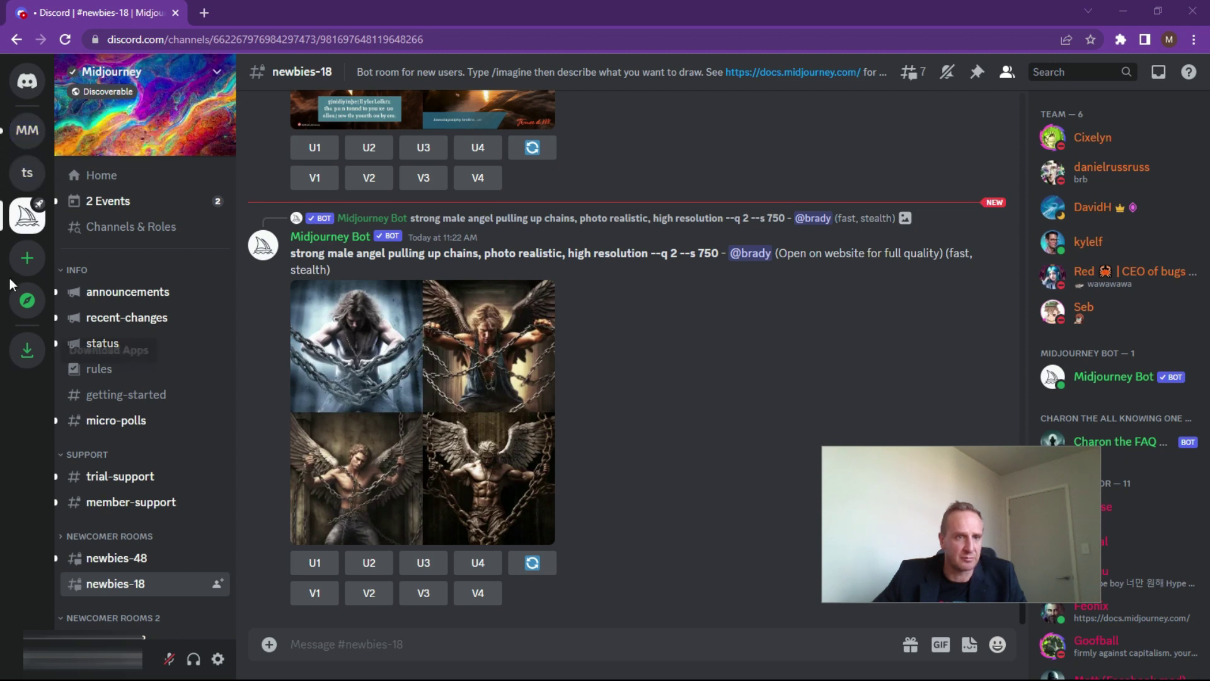
- Switch to the My MidJourney server's #general channel and focus its message box
left_click(25, 133)
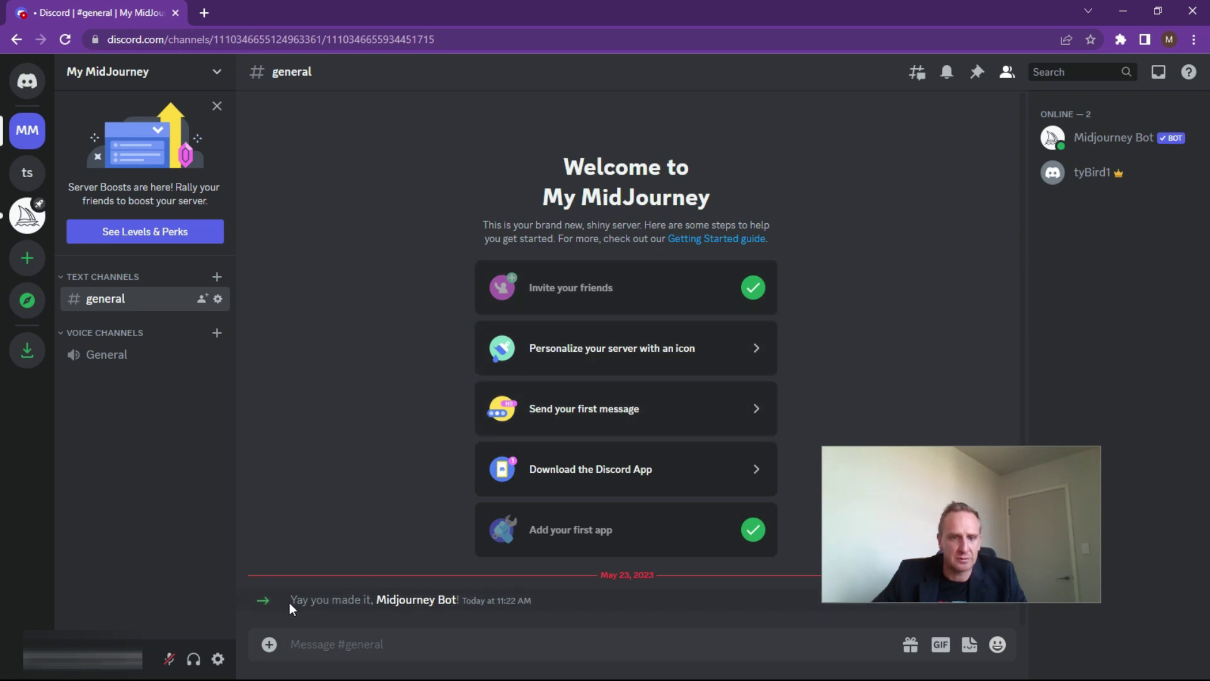
left_click_drag(290, 602, 346, 601)
left_click_drag(990, 503, 1086, 334)
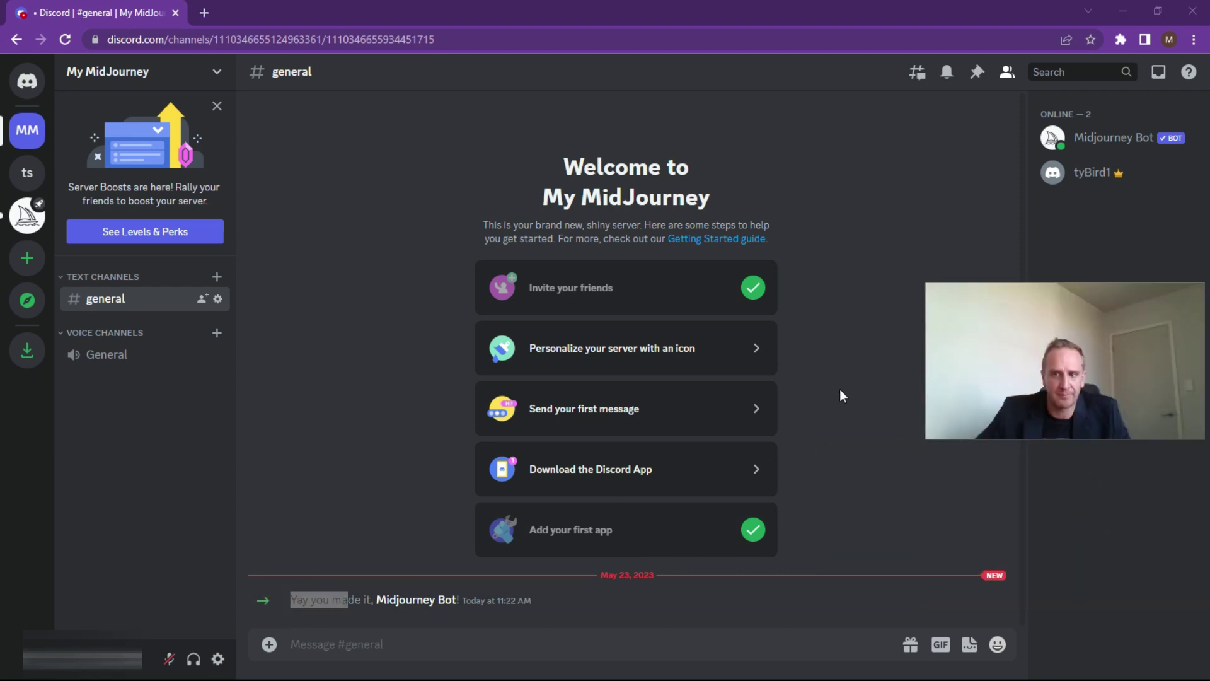
left_click(347, 645)
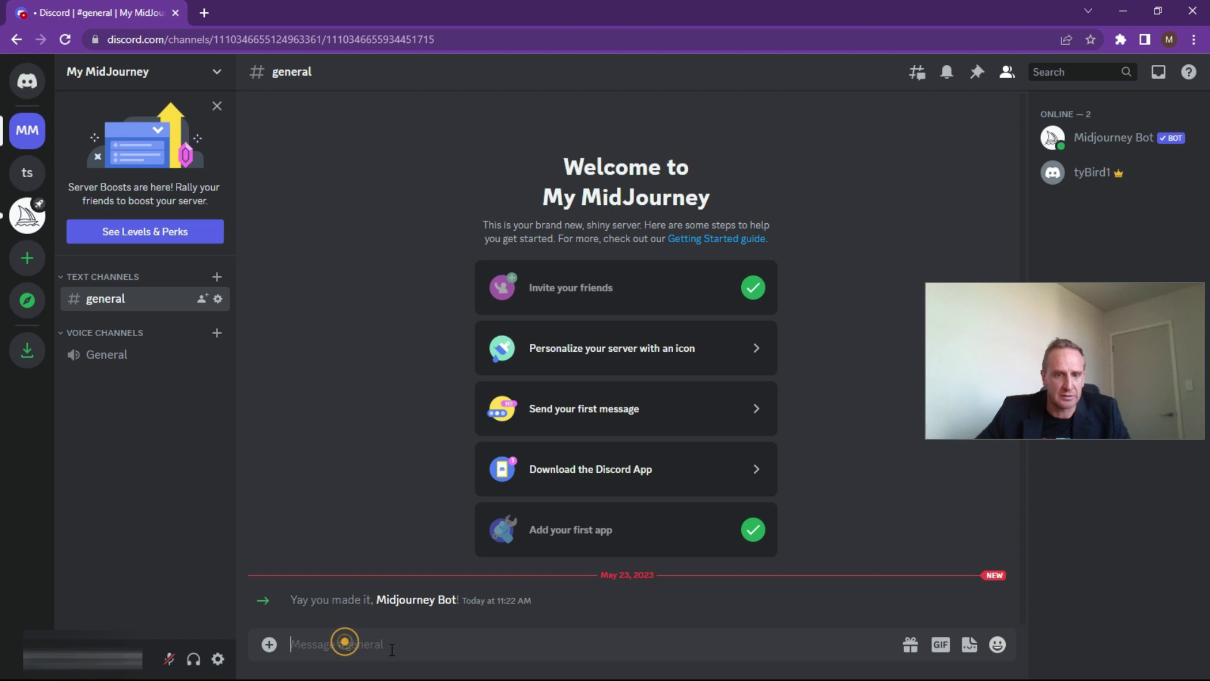
- Send the /imagine command with the prompt 'a fluffy bunny playing a saxophone'
type("/")
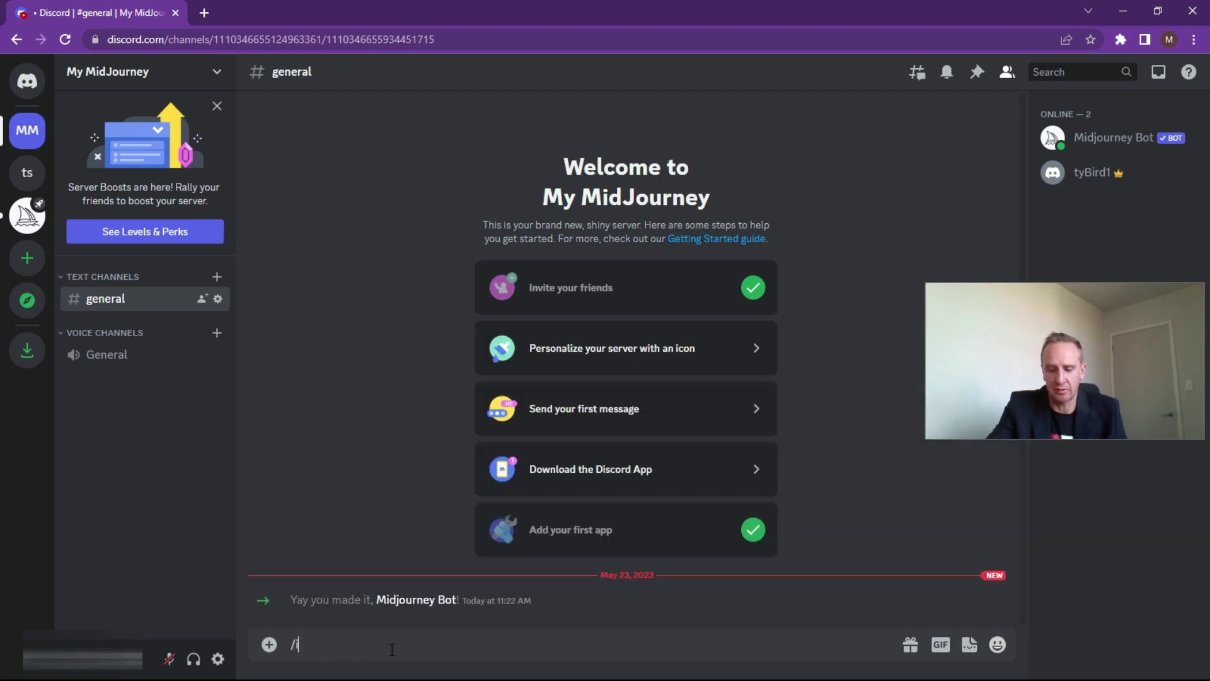
type("imainfe")
key("BackSpace")
key("BackSpace")
key("BackSpace")
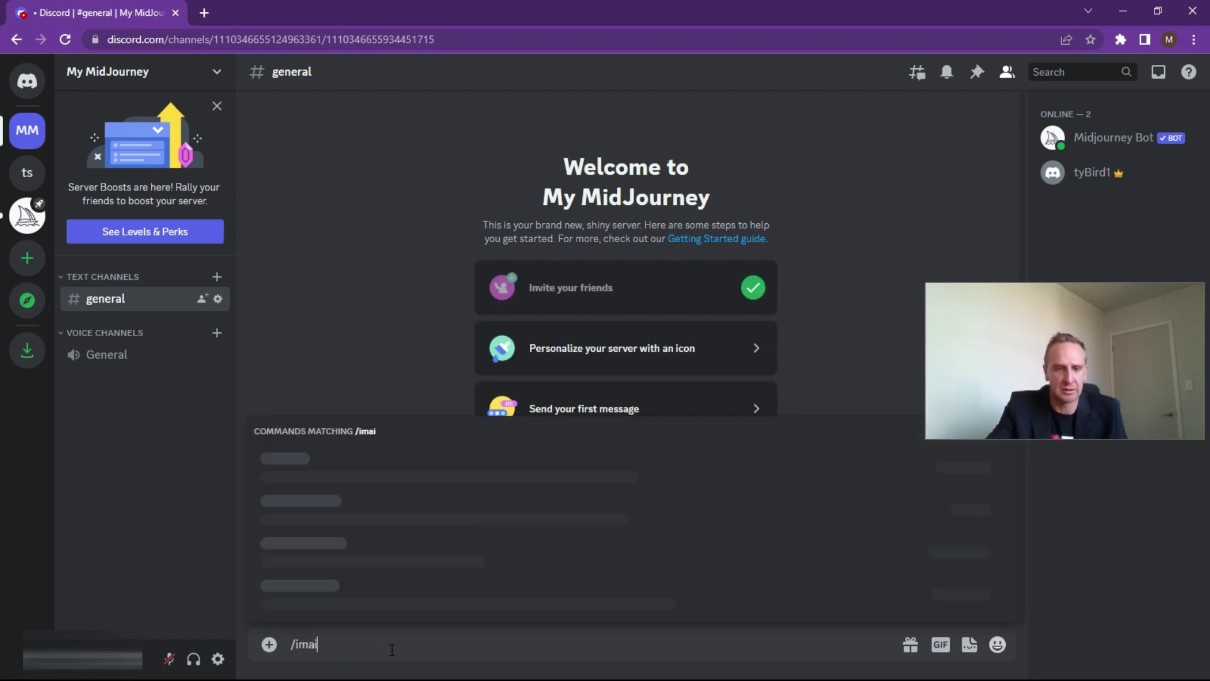
type("gi")
key("Tab")
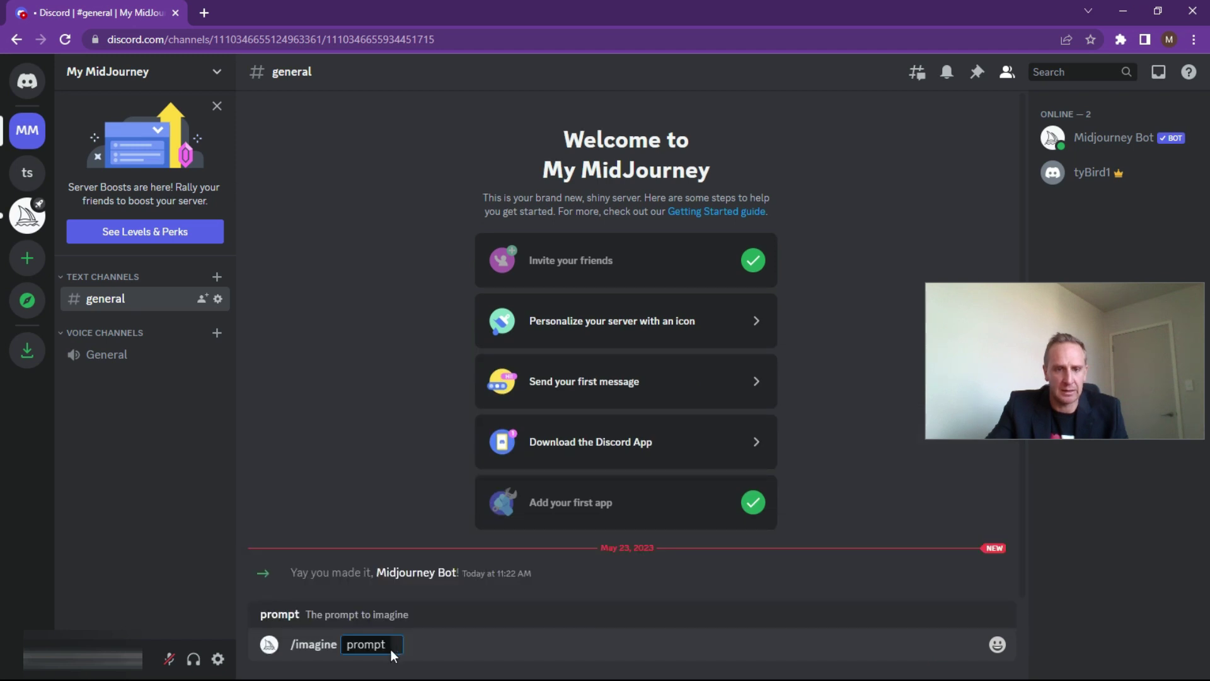
type("a fluffy b")
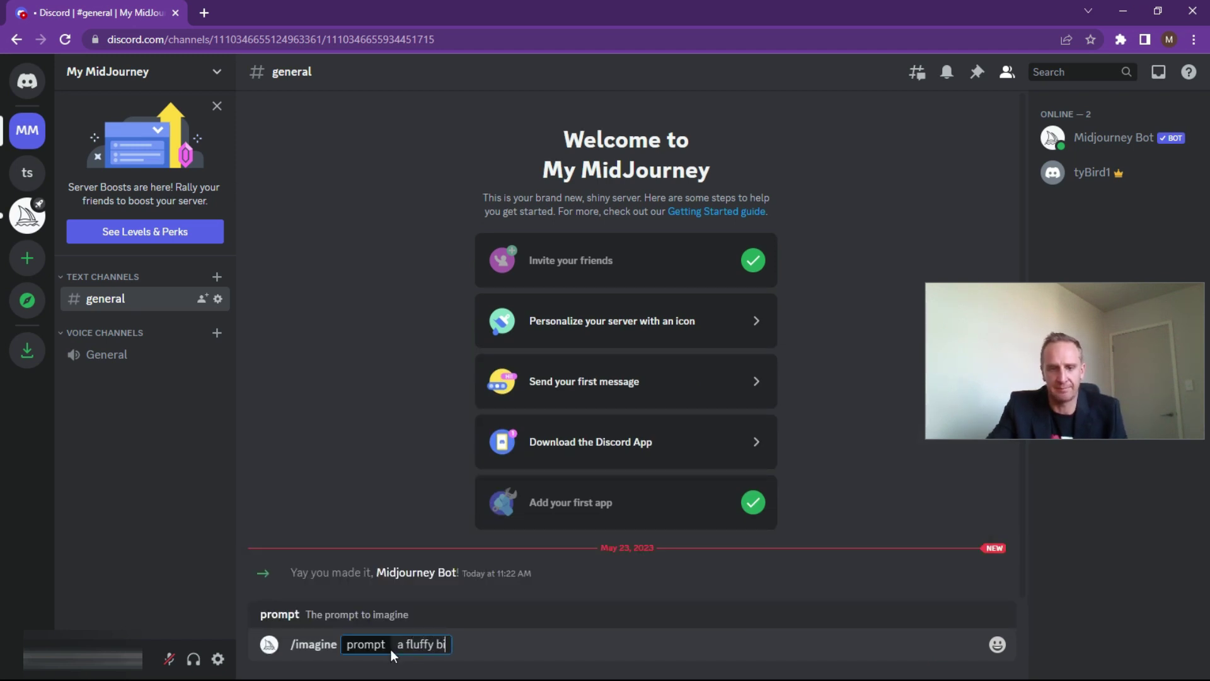
key("BackSpace")
type("bunn")
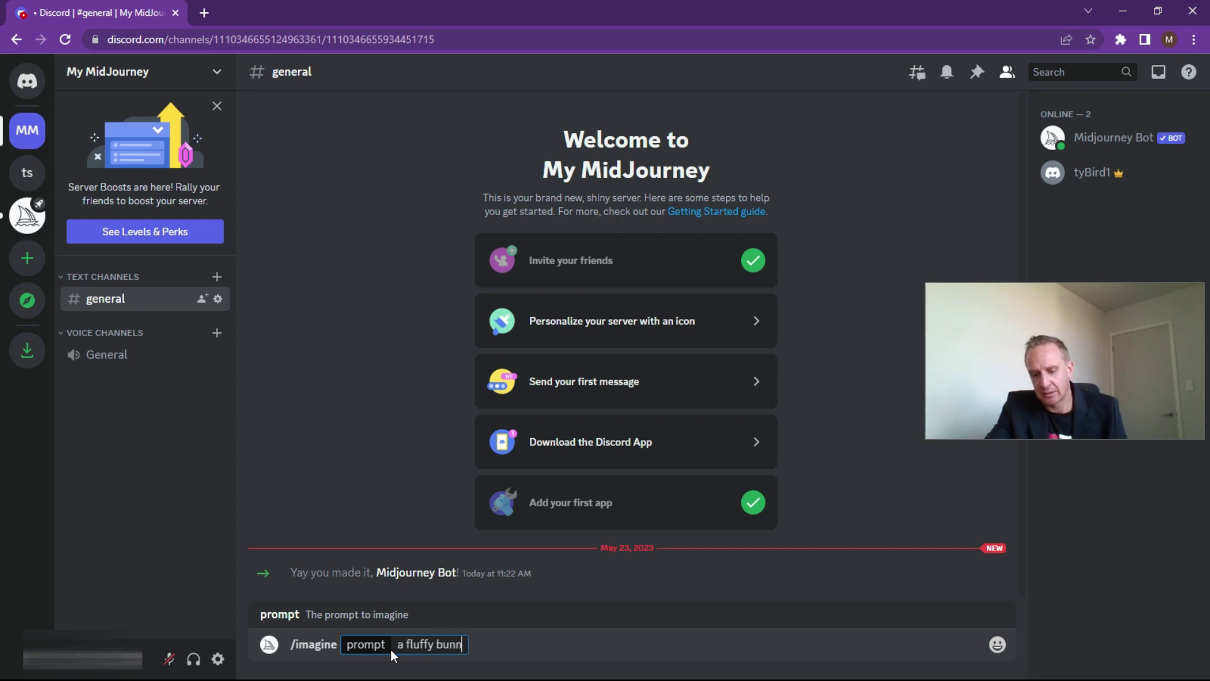
type("y playing a saxon")
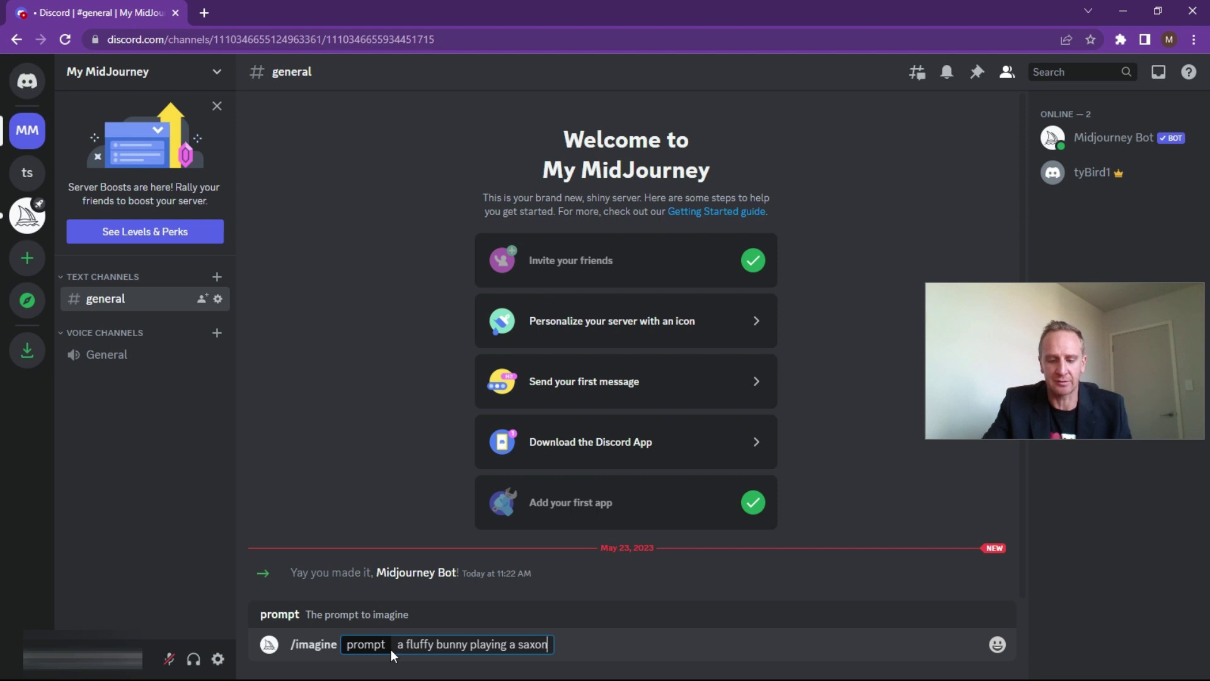
key("BackSpace")
type("ophne")
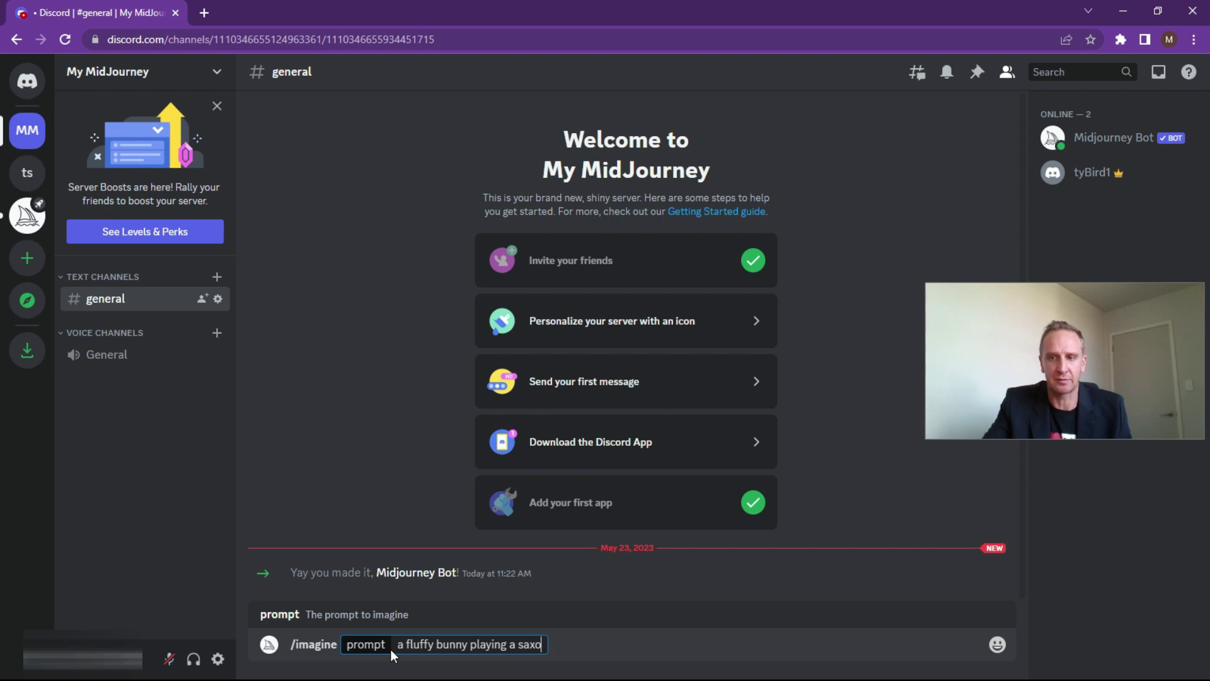
key("BackSpace")
key("BackSpace")
key("BackSpace")
key("BackSpace")
key("BackSpace")
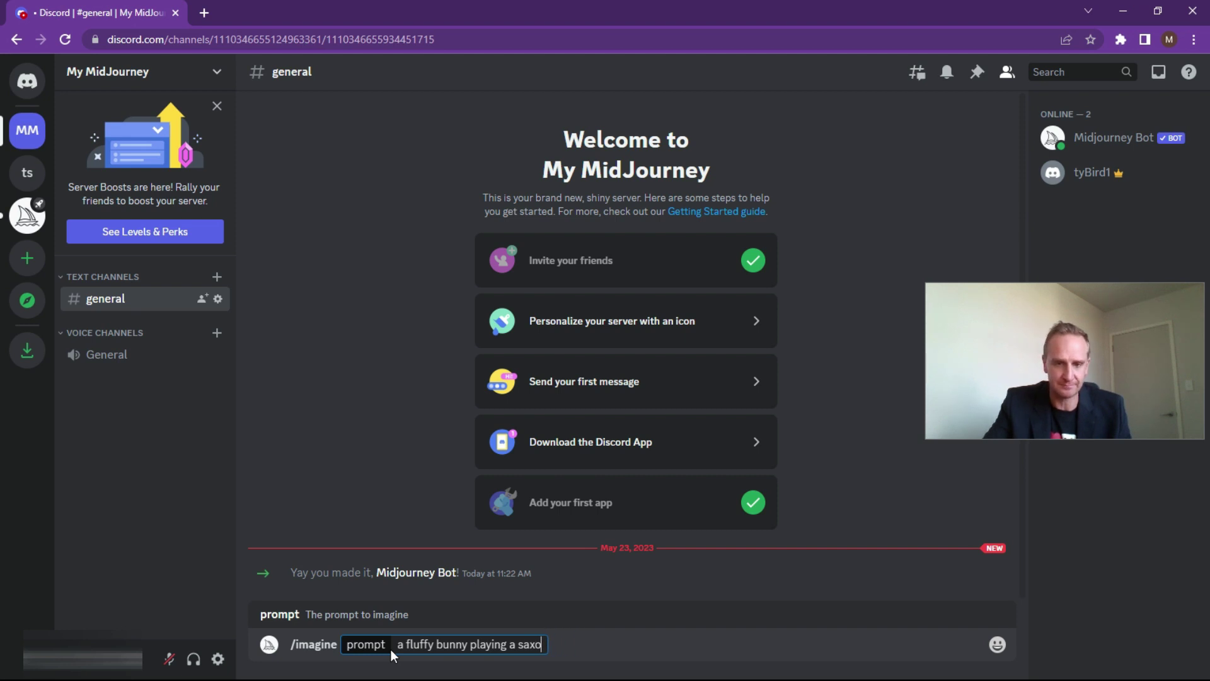
type("phone -- v")
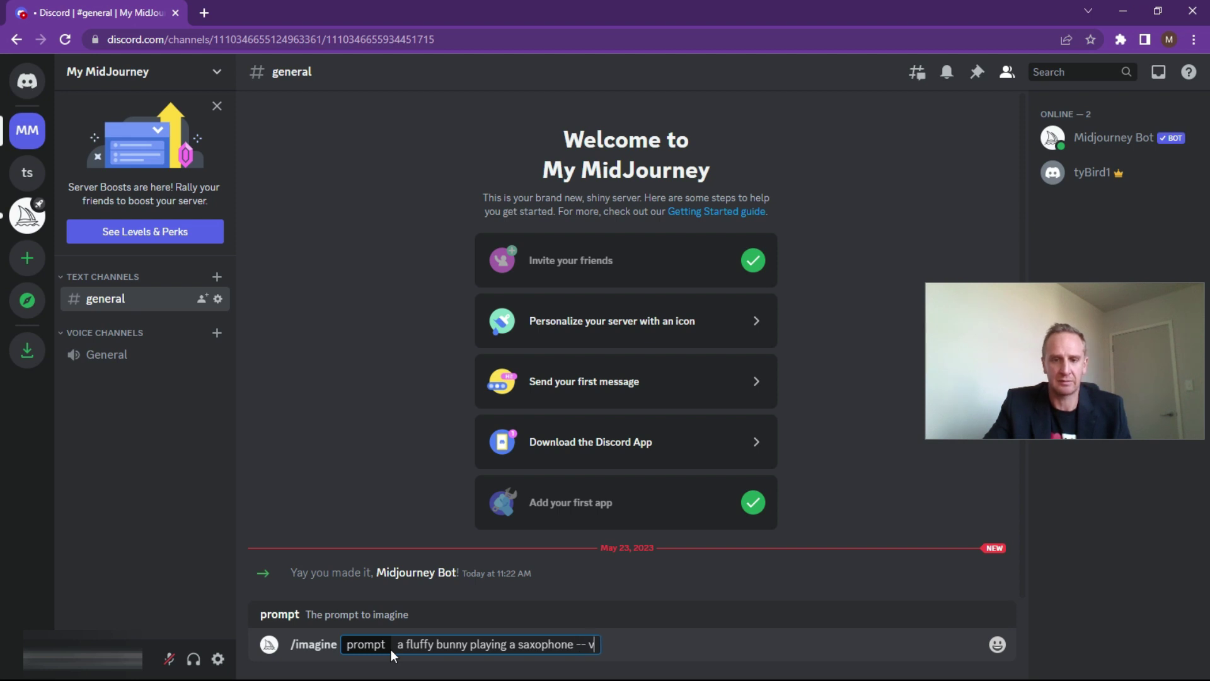
key("BackSpace")
key("BackSpace")
key("BackSpace")
key("BackSpace")
key("BackSpace")
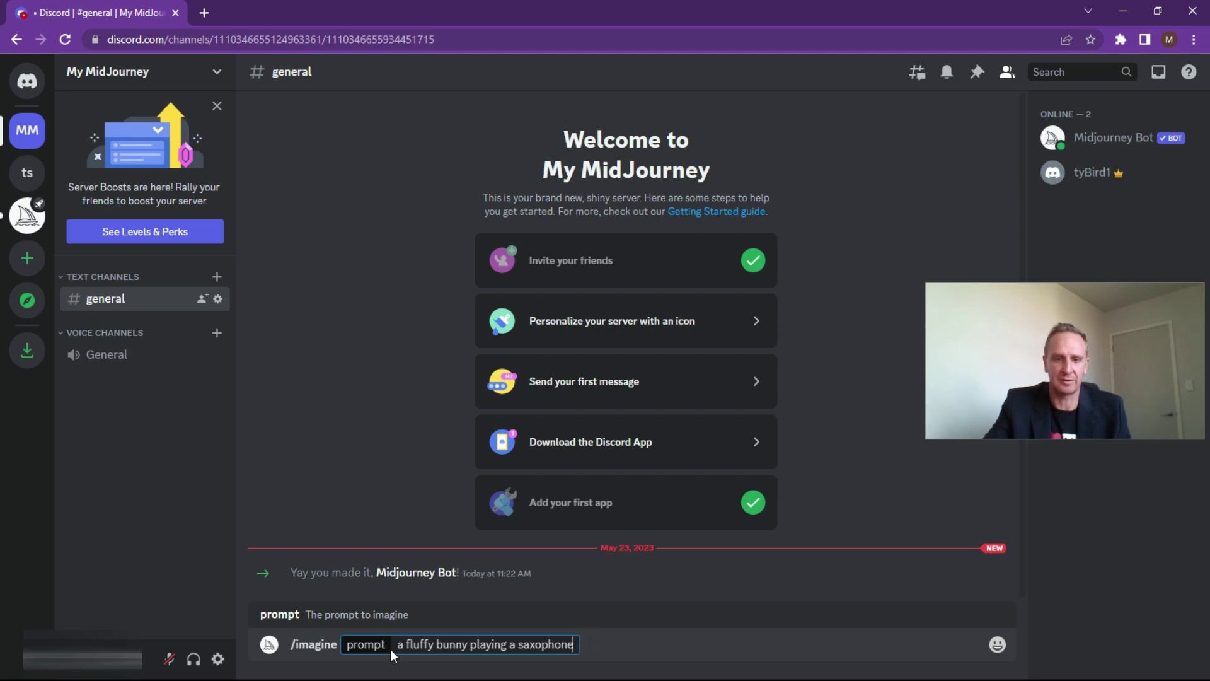
key("Return")
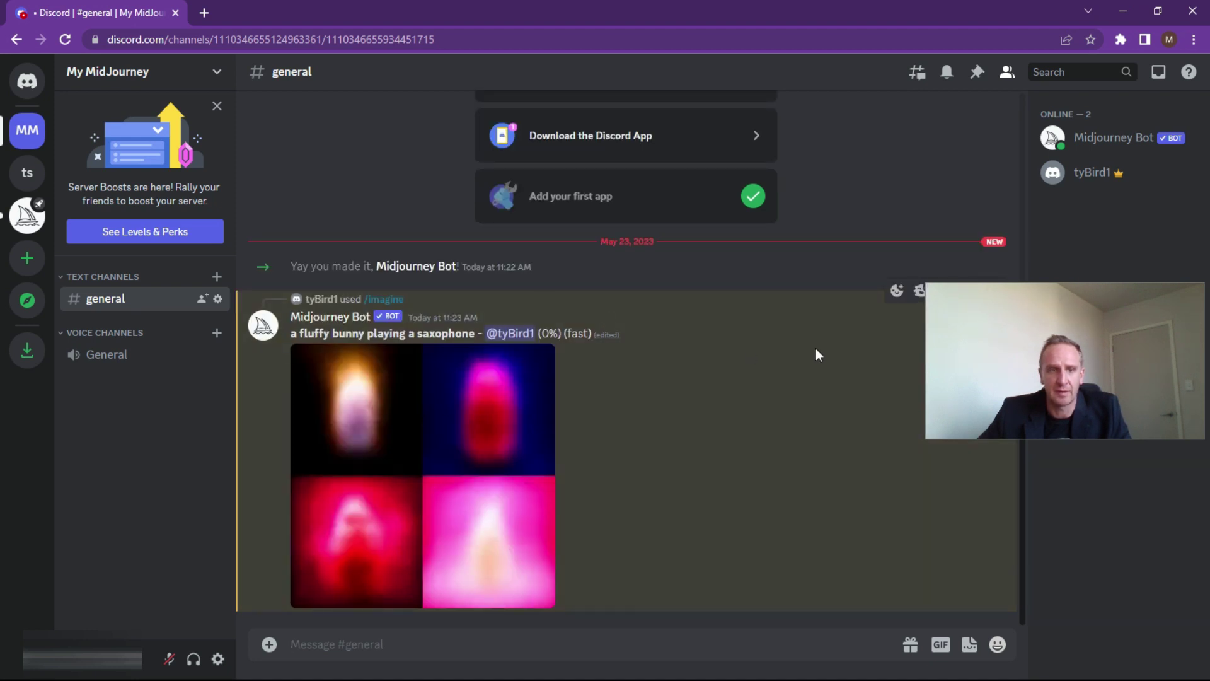
- Browse the Midjourney server's newbies-18 and newbies-48 channels
left_click(26, 221)
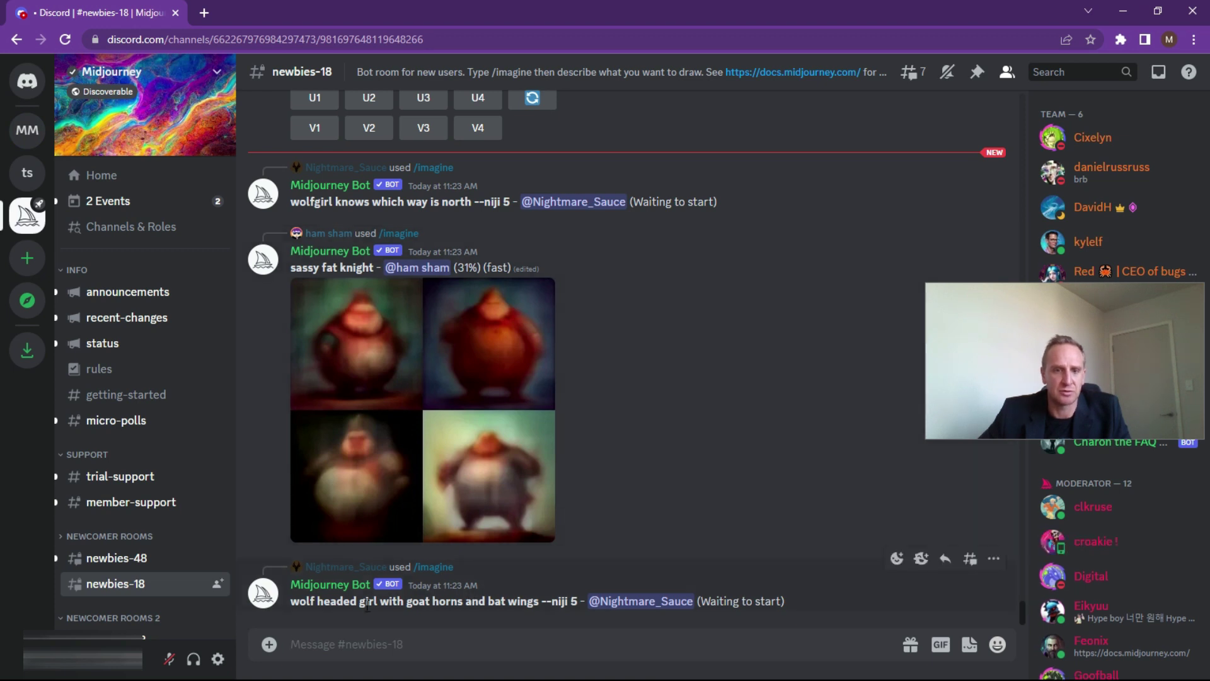
scroll(656, 315, "up", 5)
scroll(576, 258, "up", 3)
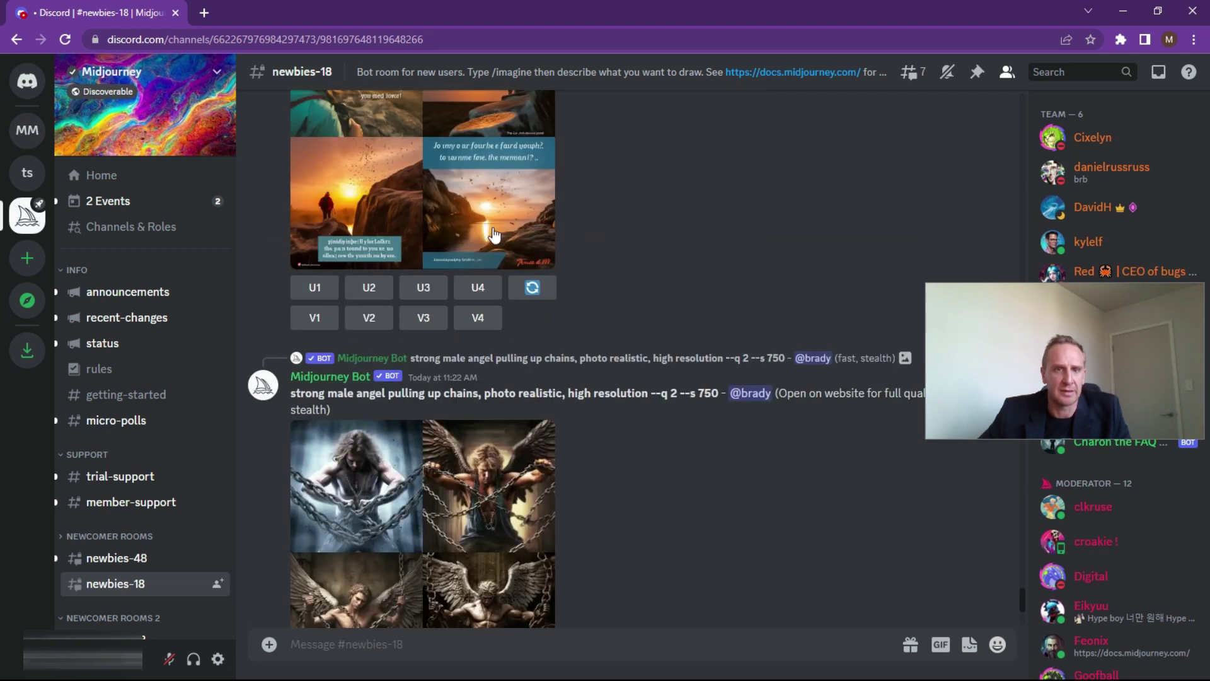
scroll(121, 479, "down", 3)
scroll(125, 512, "down", 2)
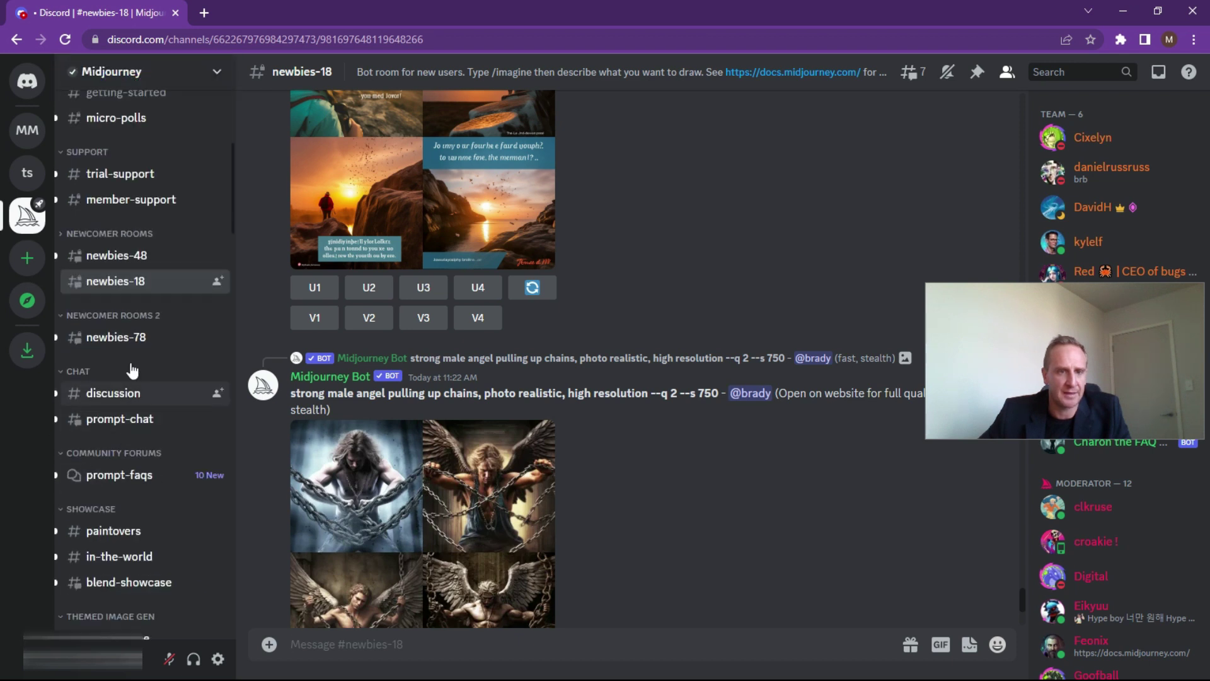
left_click(117, 255)
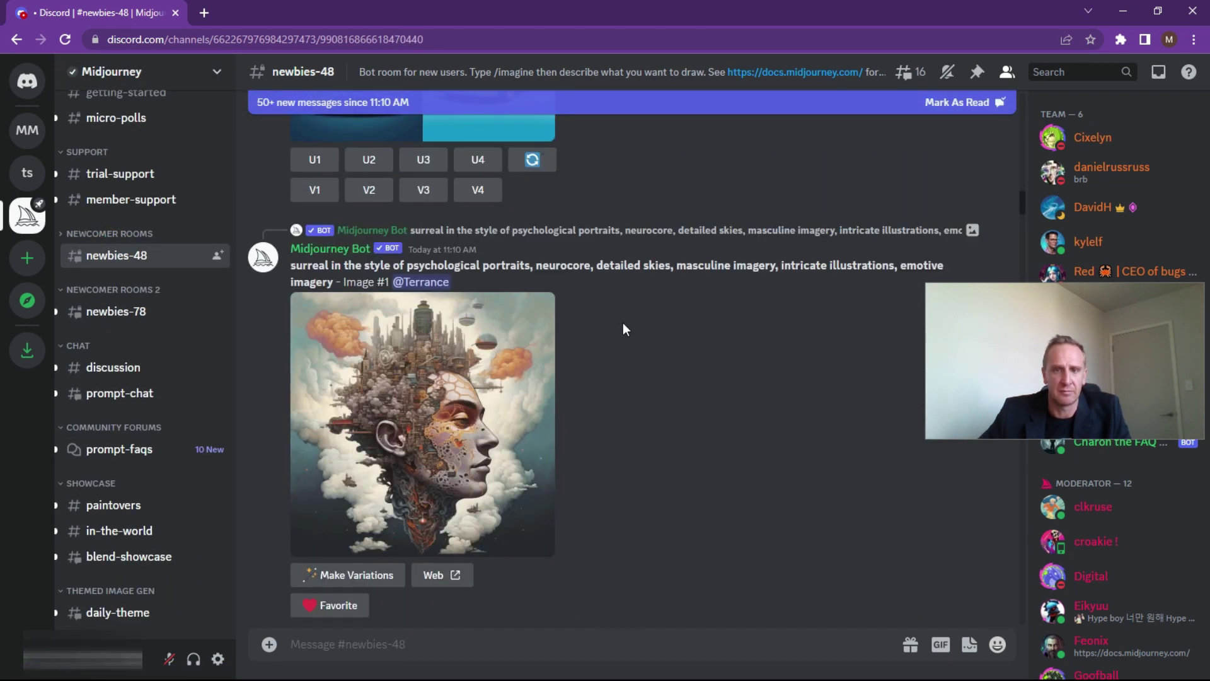
scroll(1023, 218, "down", 15)
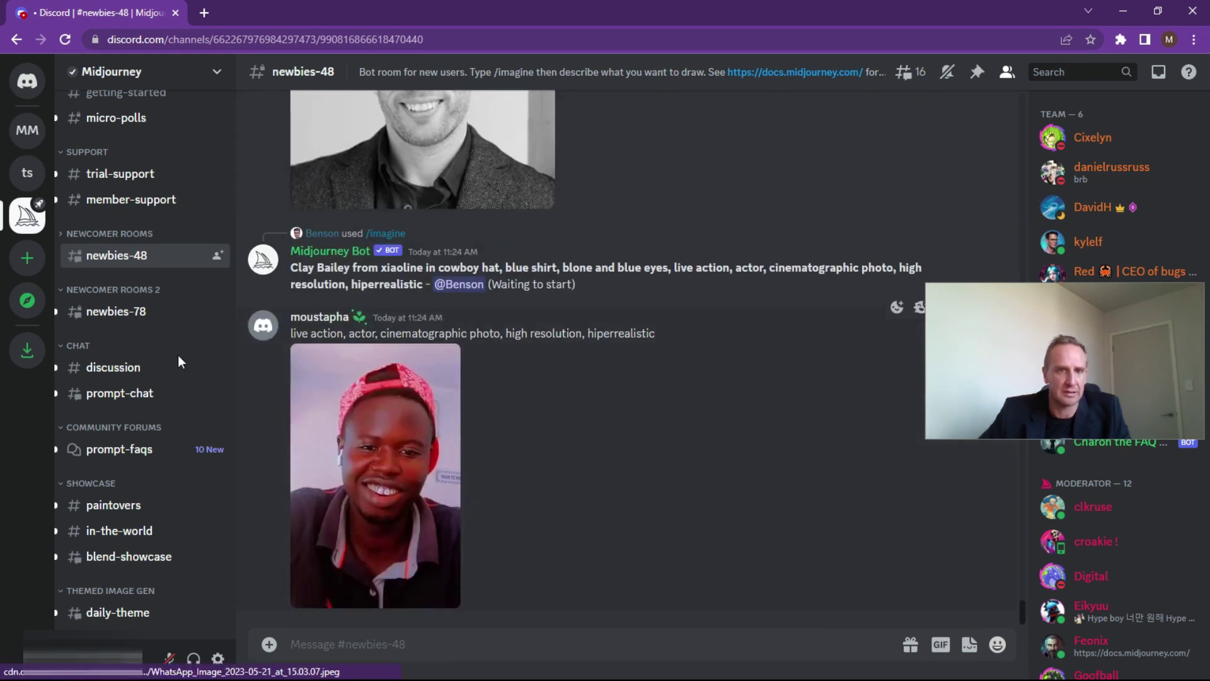
- Look through newbies-78, then return to My MidJourney #general to see the finished bunny grid
left_click(108, 310)
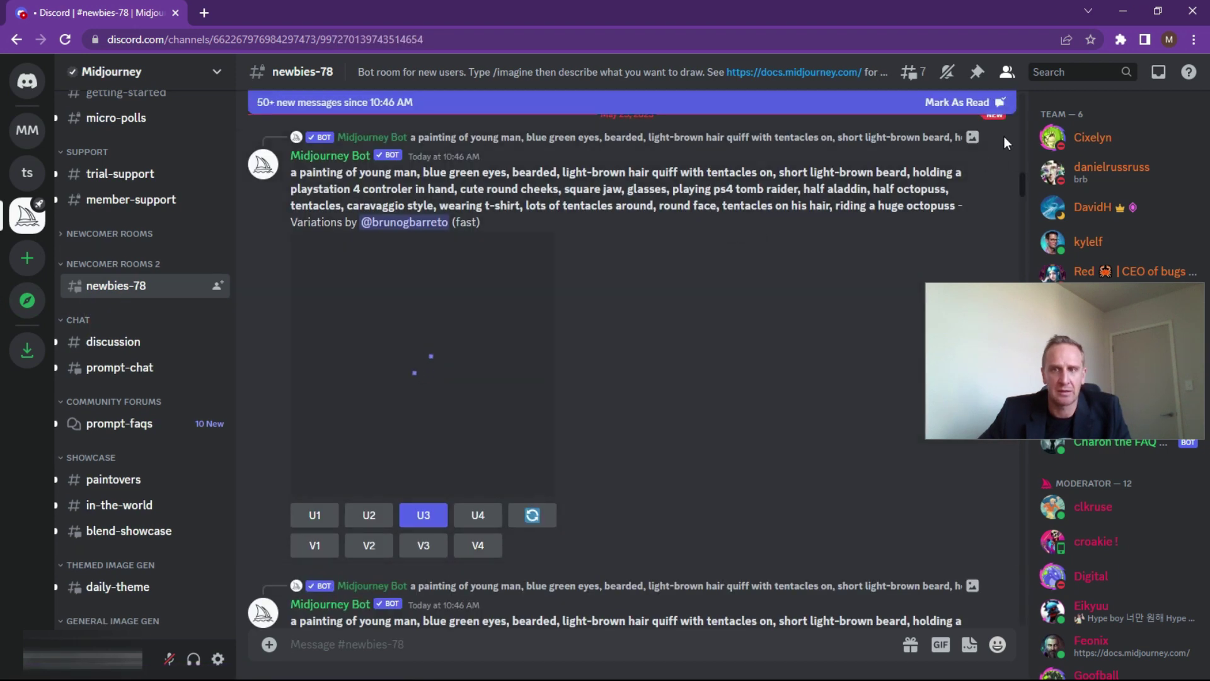
scroll(996, 542, "down", 10)
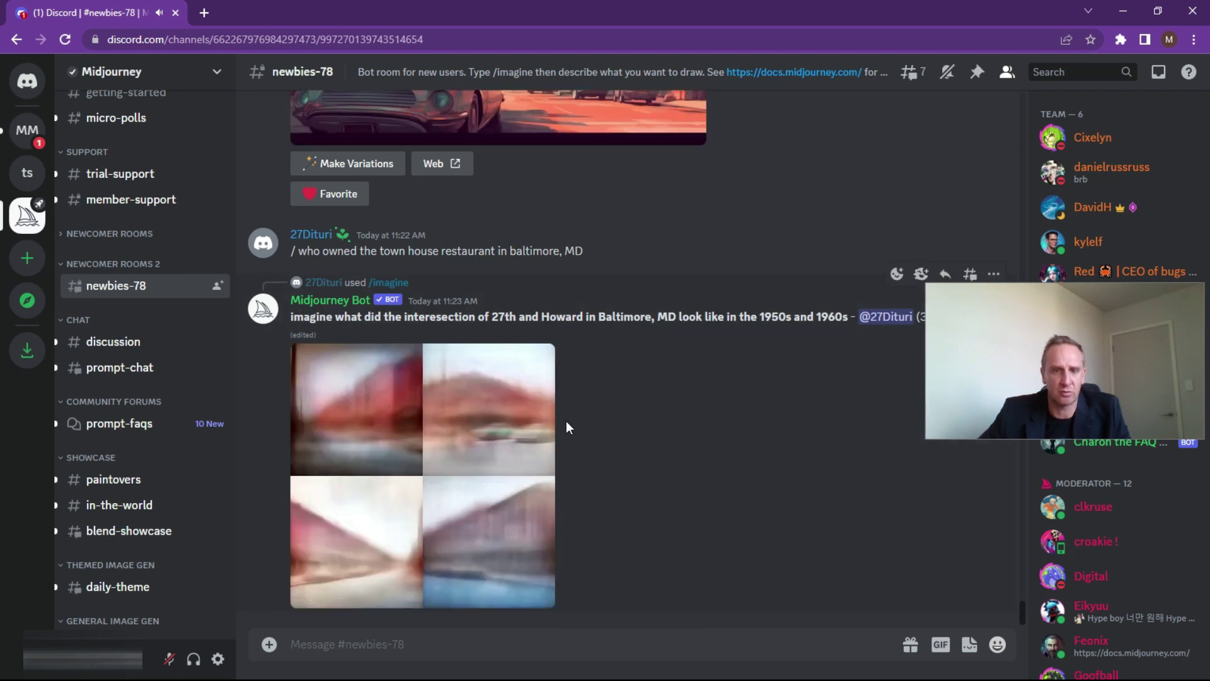
left_click_drag(1038, 349, 1038, 517)
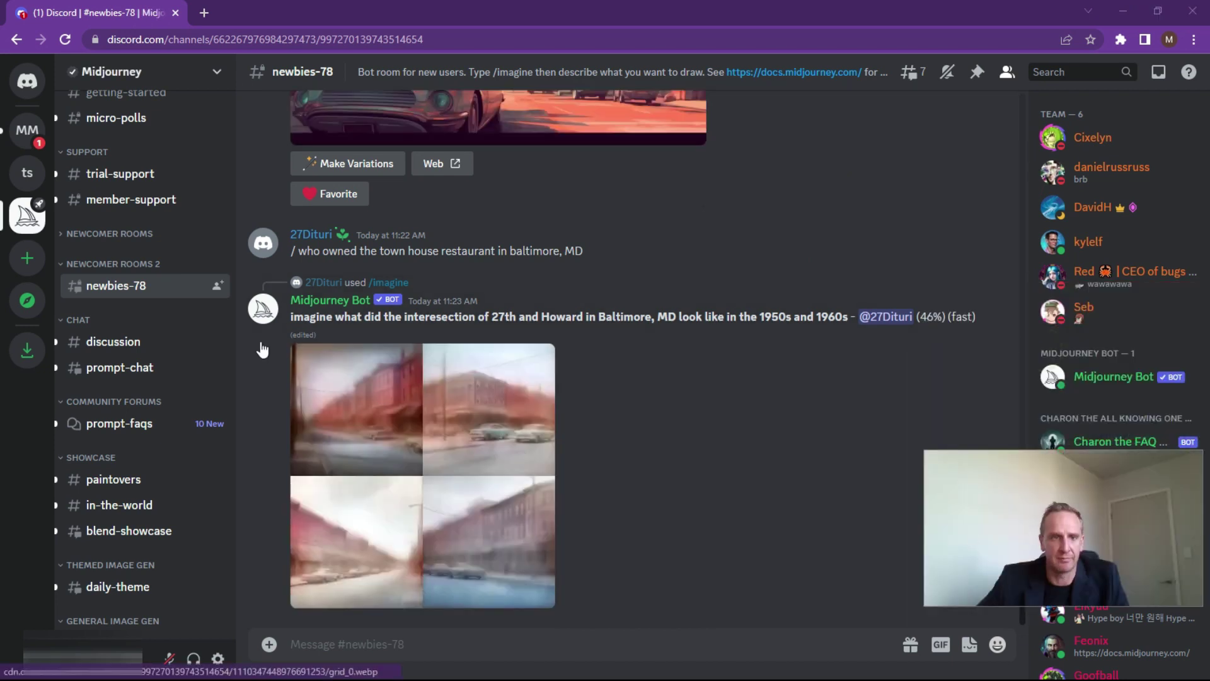
left_click(27, 130)
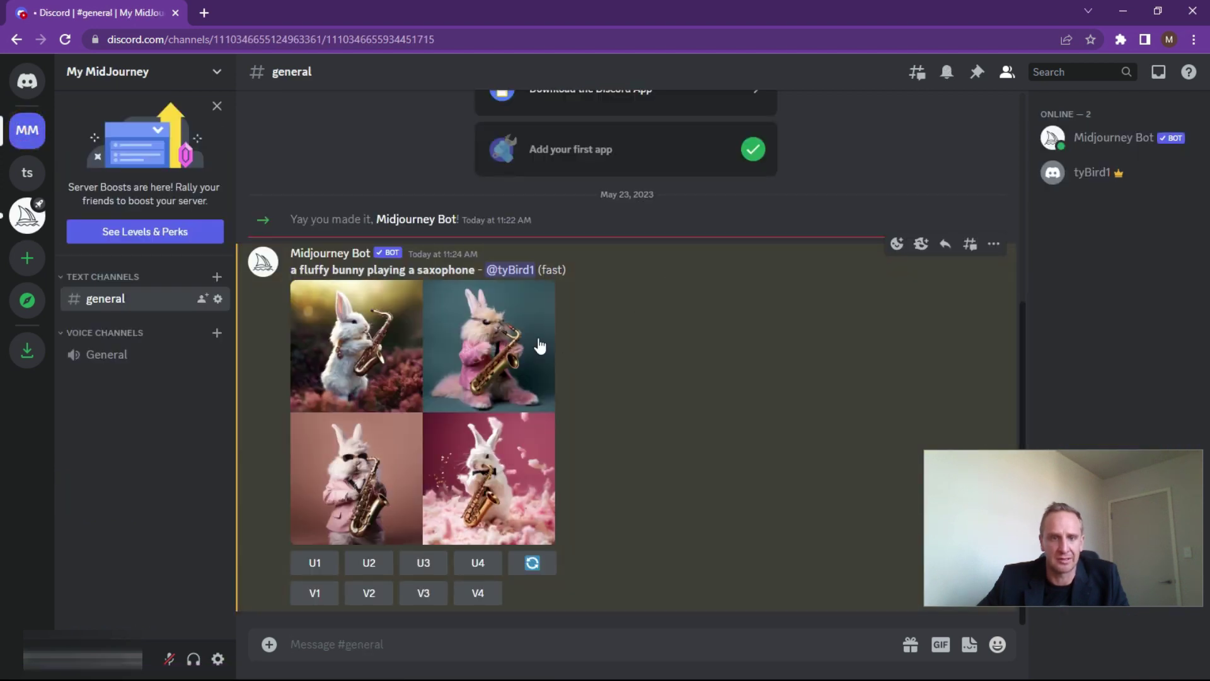